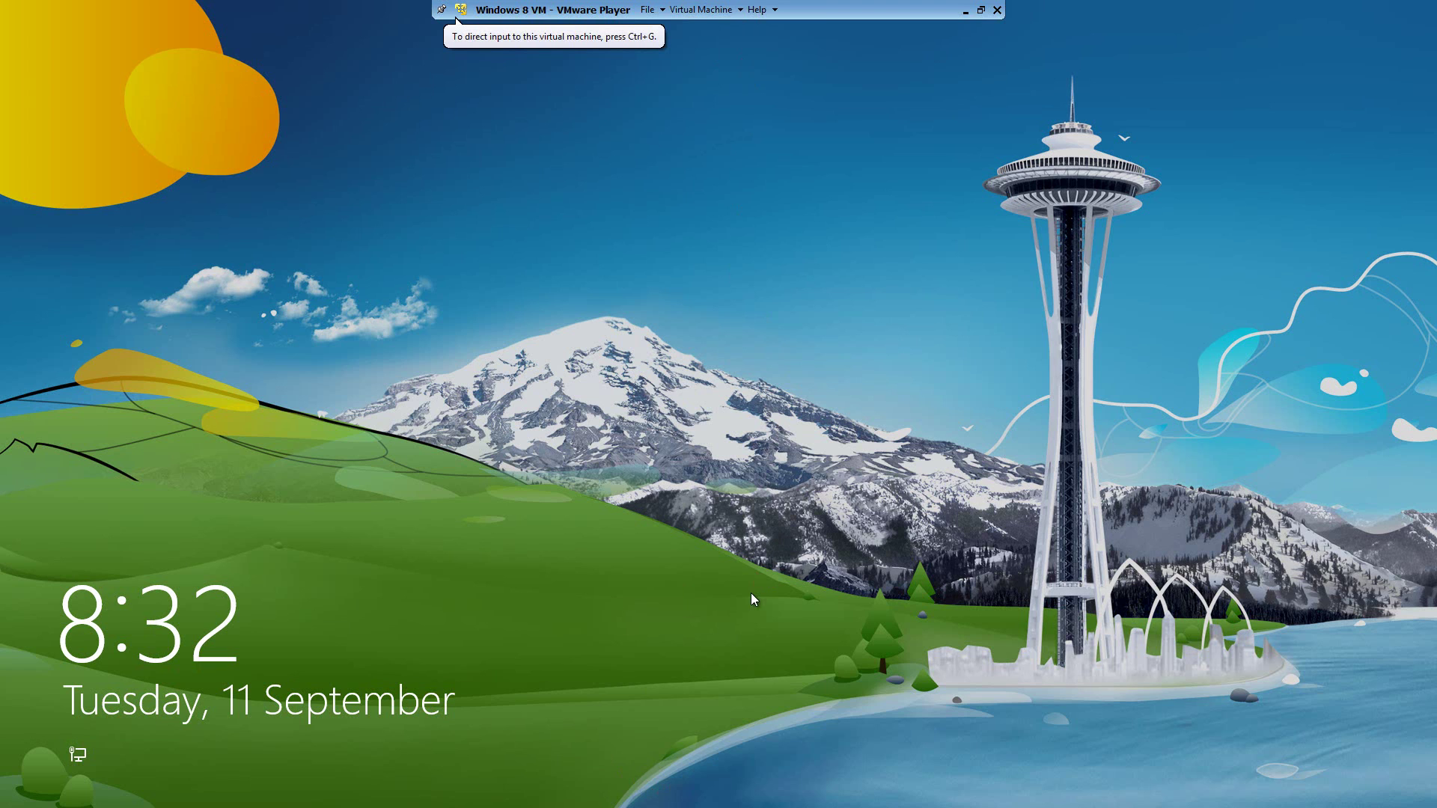
# Step: Dismiss the Windows 8 lock screen and sign in with the account password
pyautogui.moveTo(703, 735); pyautogui.dragTo(723, 181)
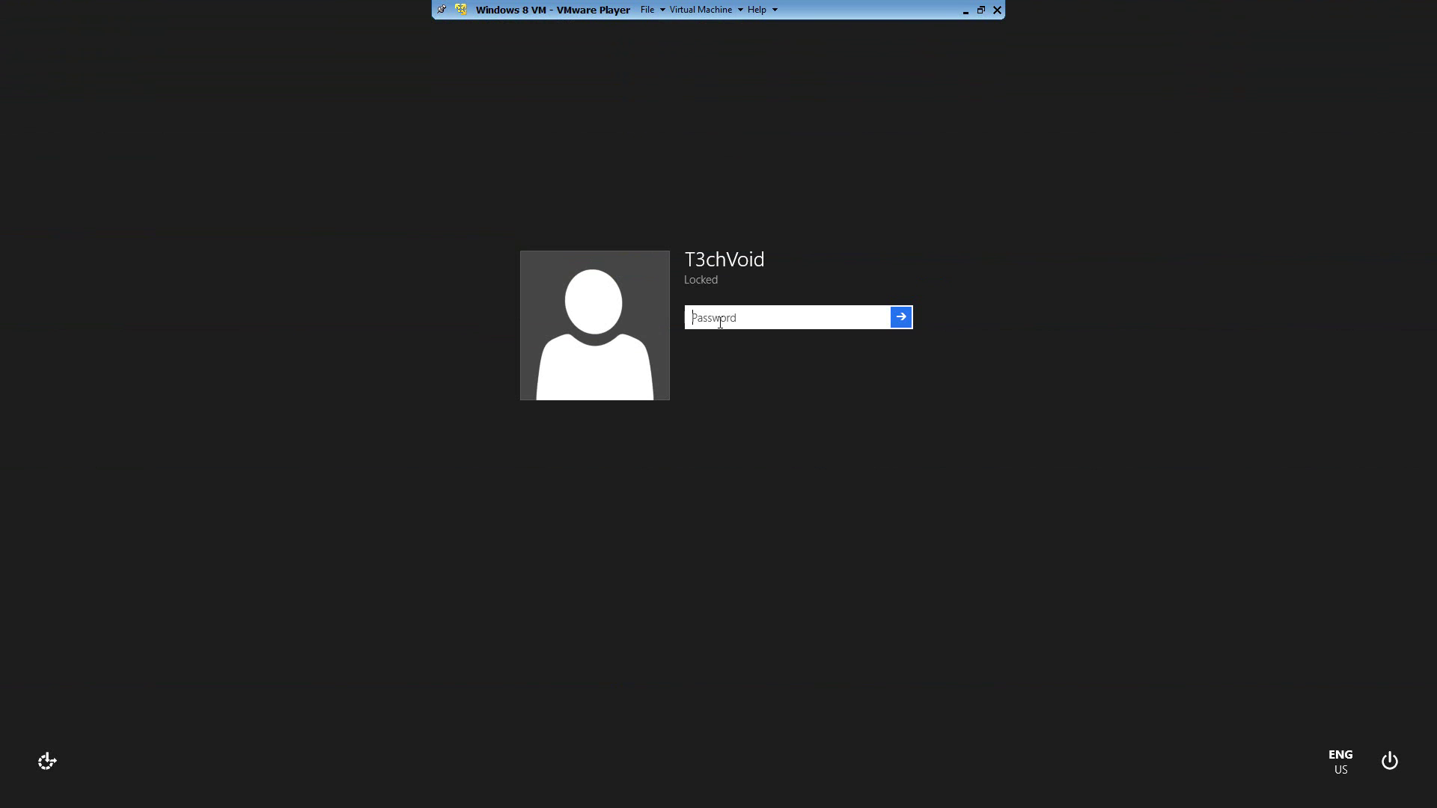
pyautogui.write('*****')
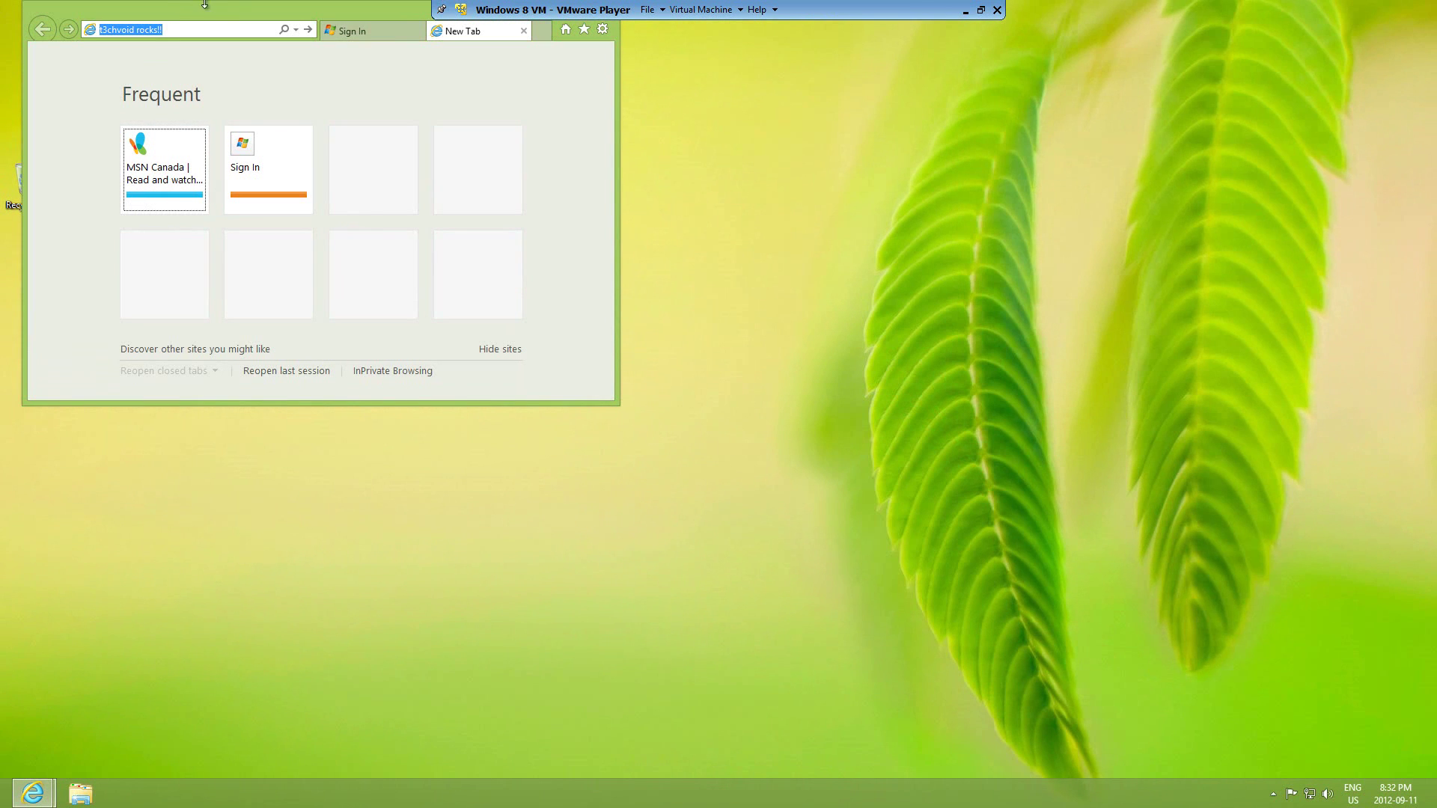
# Step: Maximize the Internet Explorer window and load google.com
pyautogui.moveTo(215, 7); pyautogui.dragTo(472, 253)
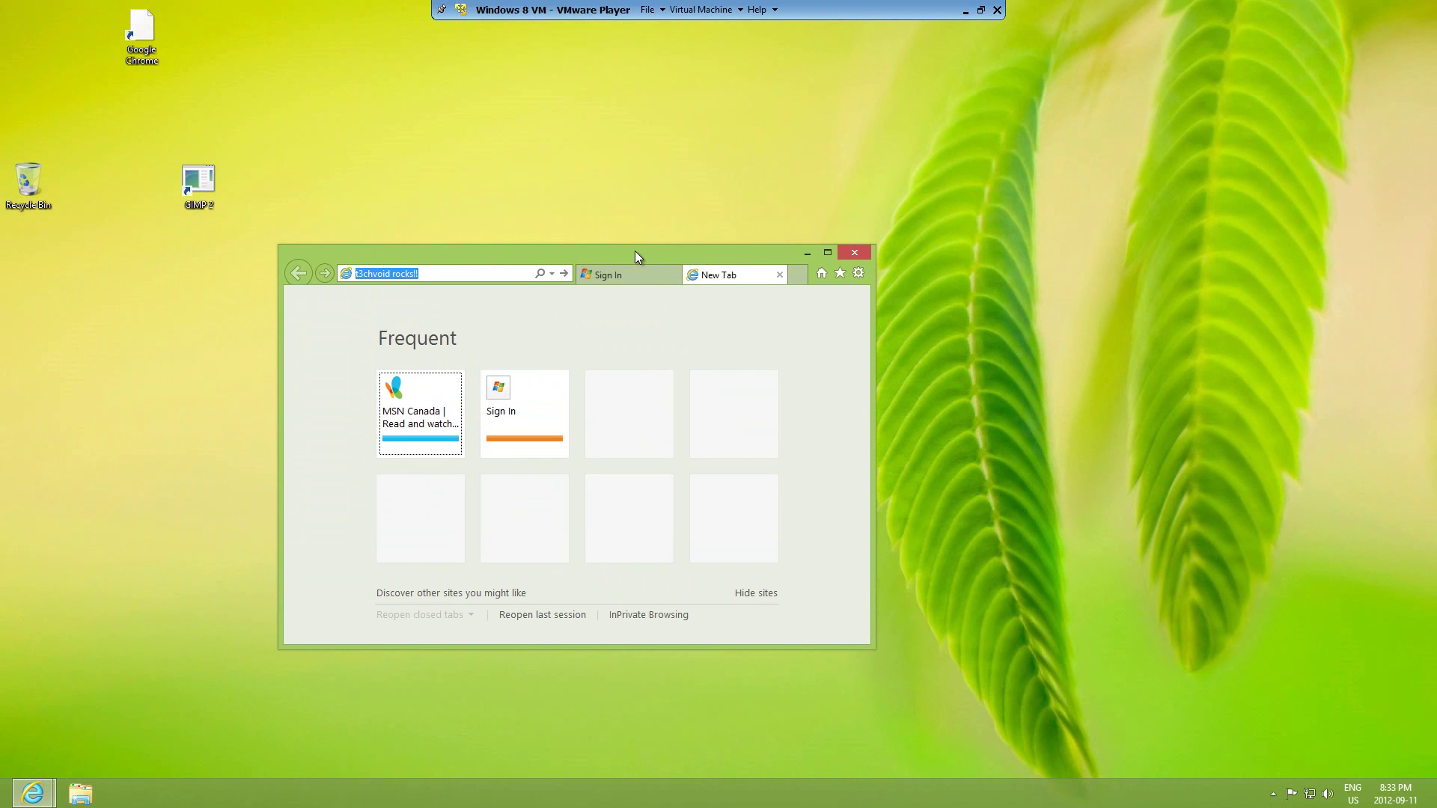
pyautogui.click(822, 254)
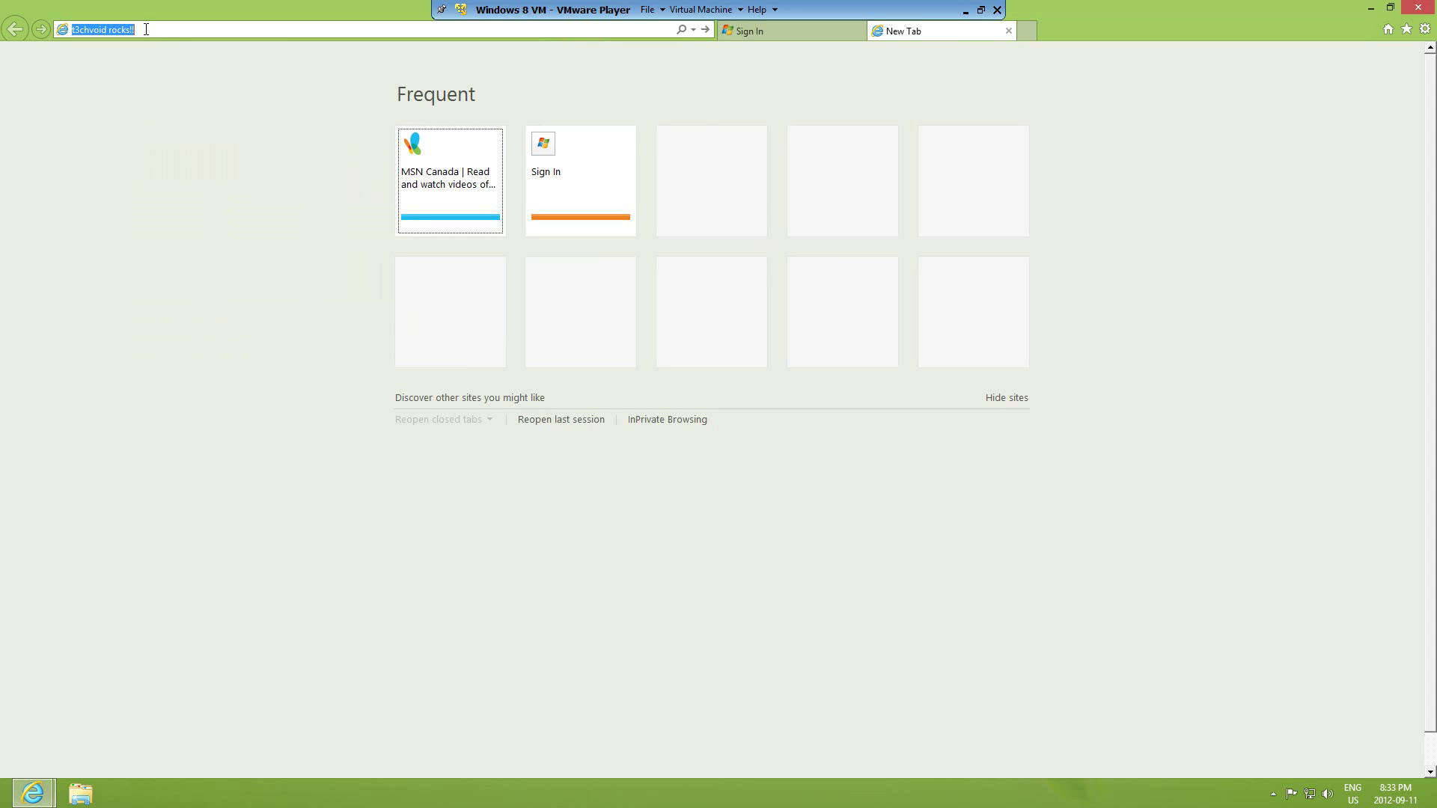
pyautogui.write('google.com')
pyautogui.press('Return')
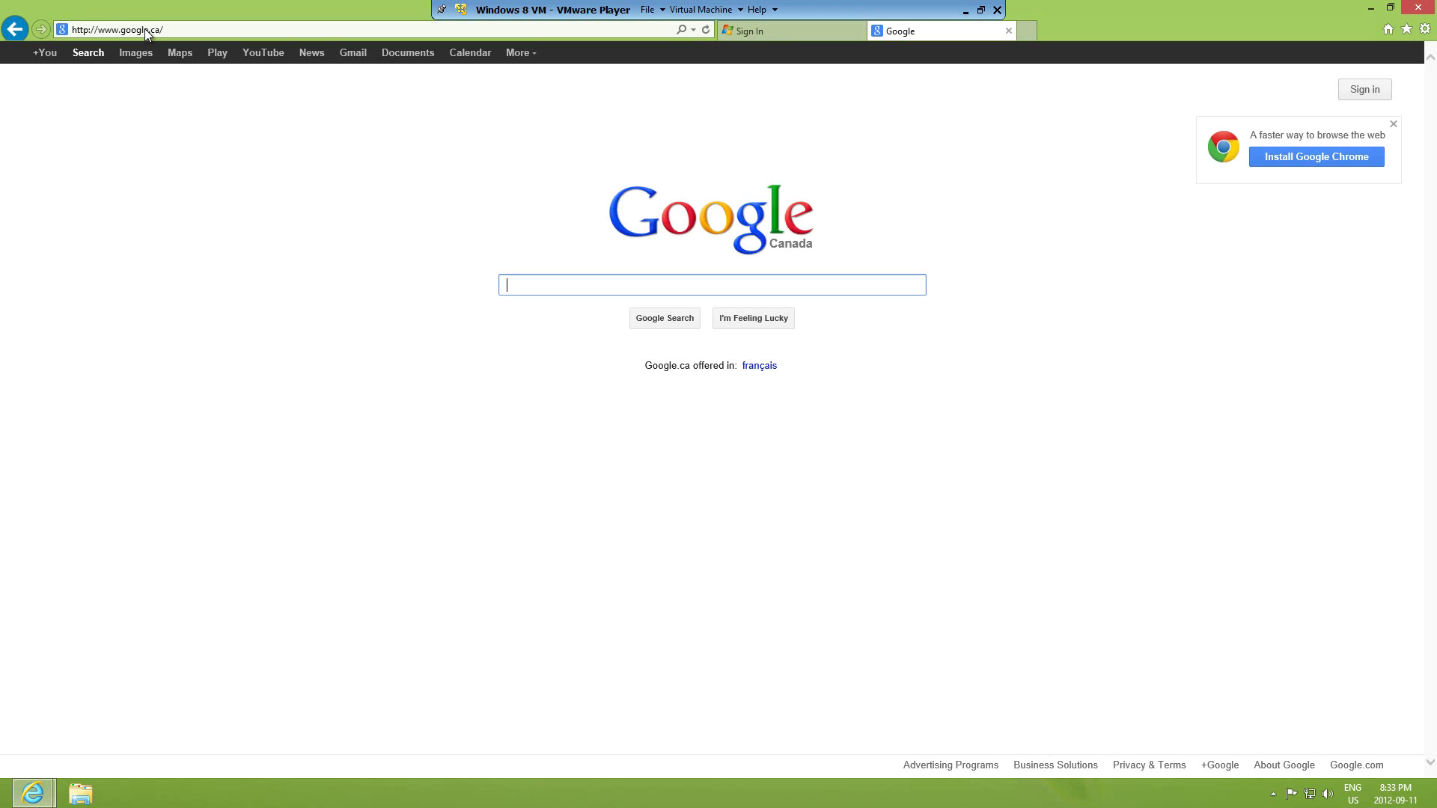
# Step: Search Google for 'office 2013'
pyautogui.write('office ')
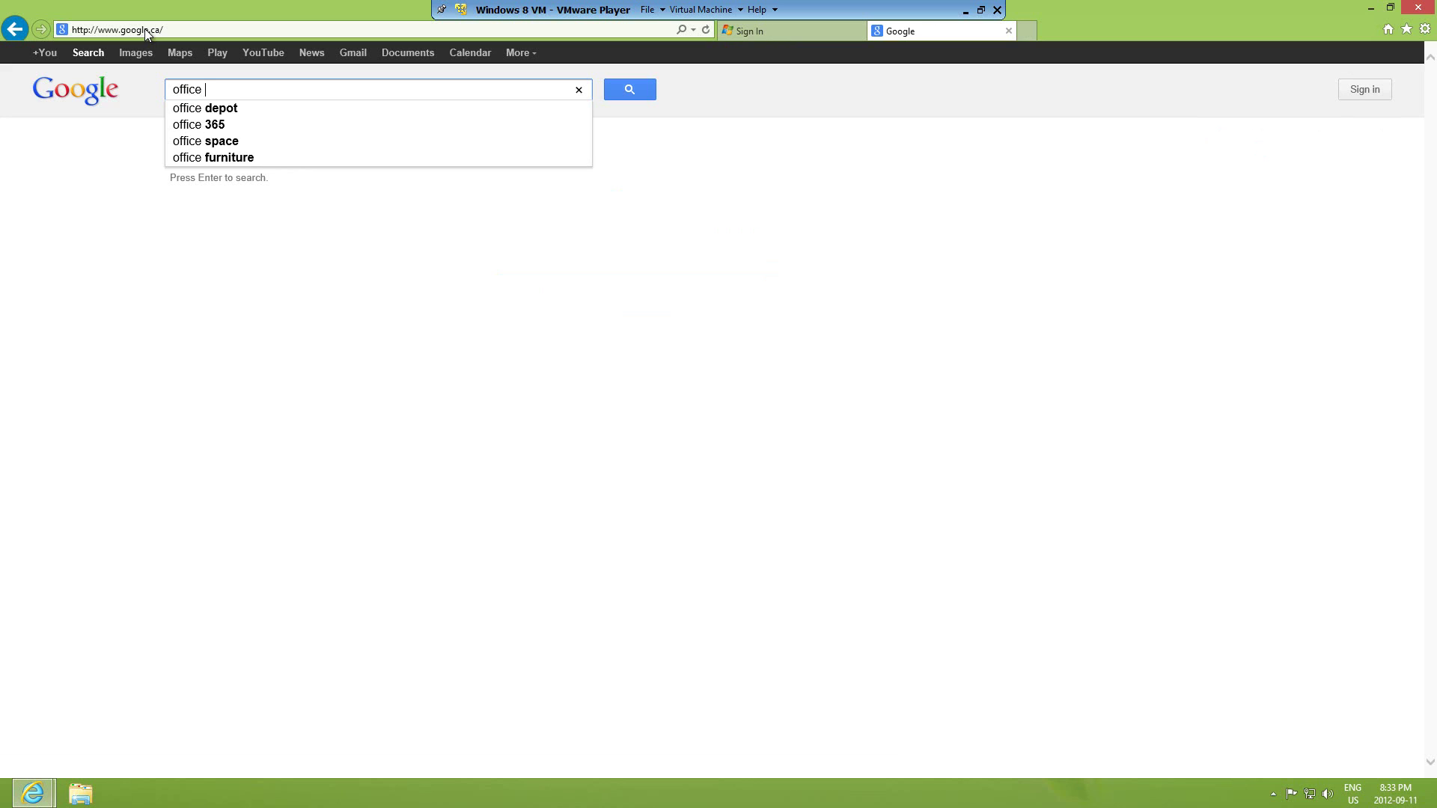
pyautogui.write('2013')
pyautogui.press('Return')
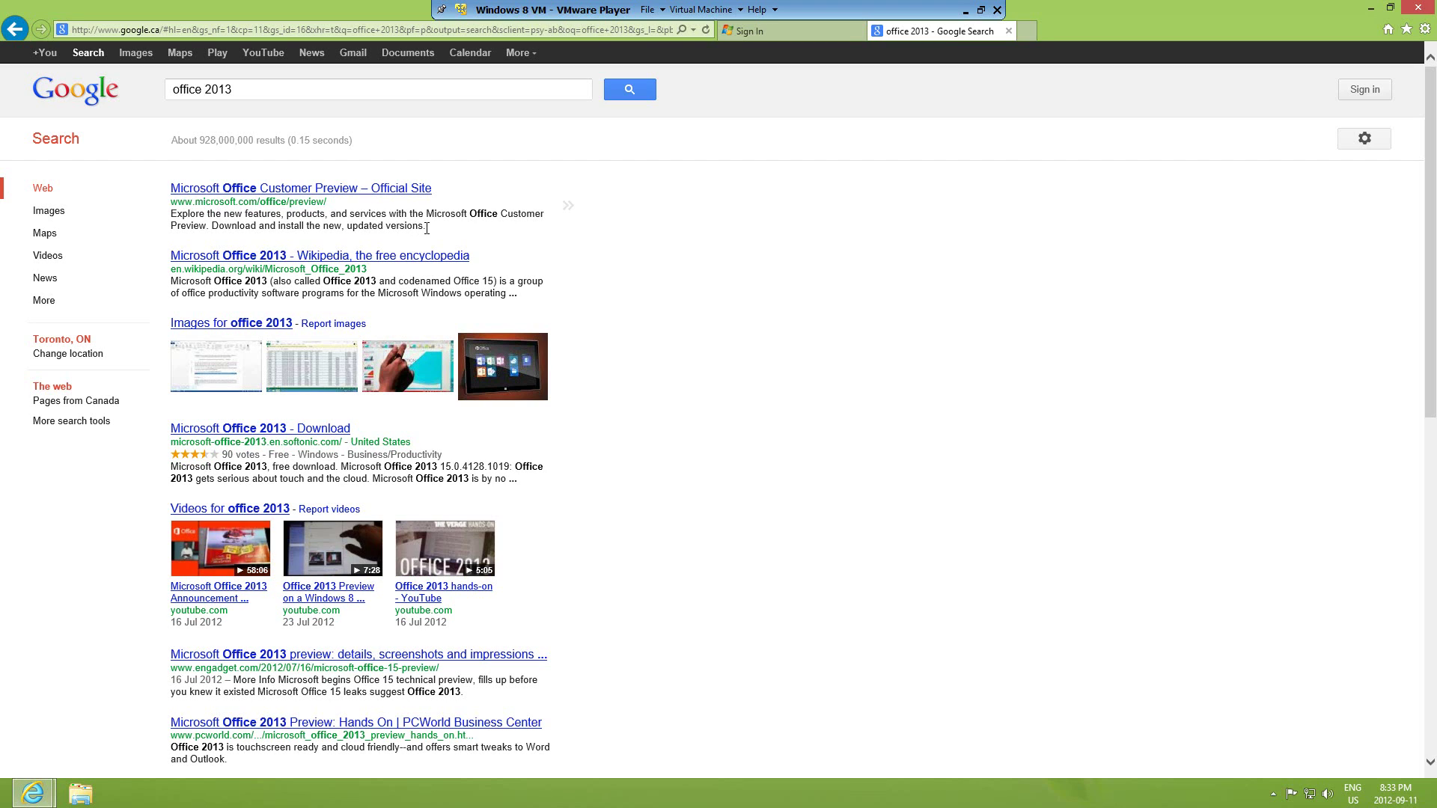
# Step: Open the Microsoft Office Customer Preview official site and look over its landing page
pyautogui.click(267, 193)
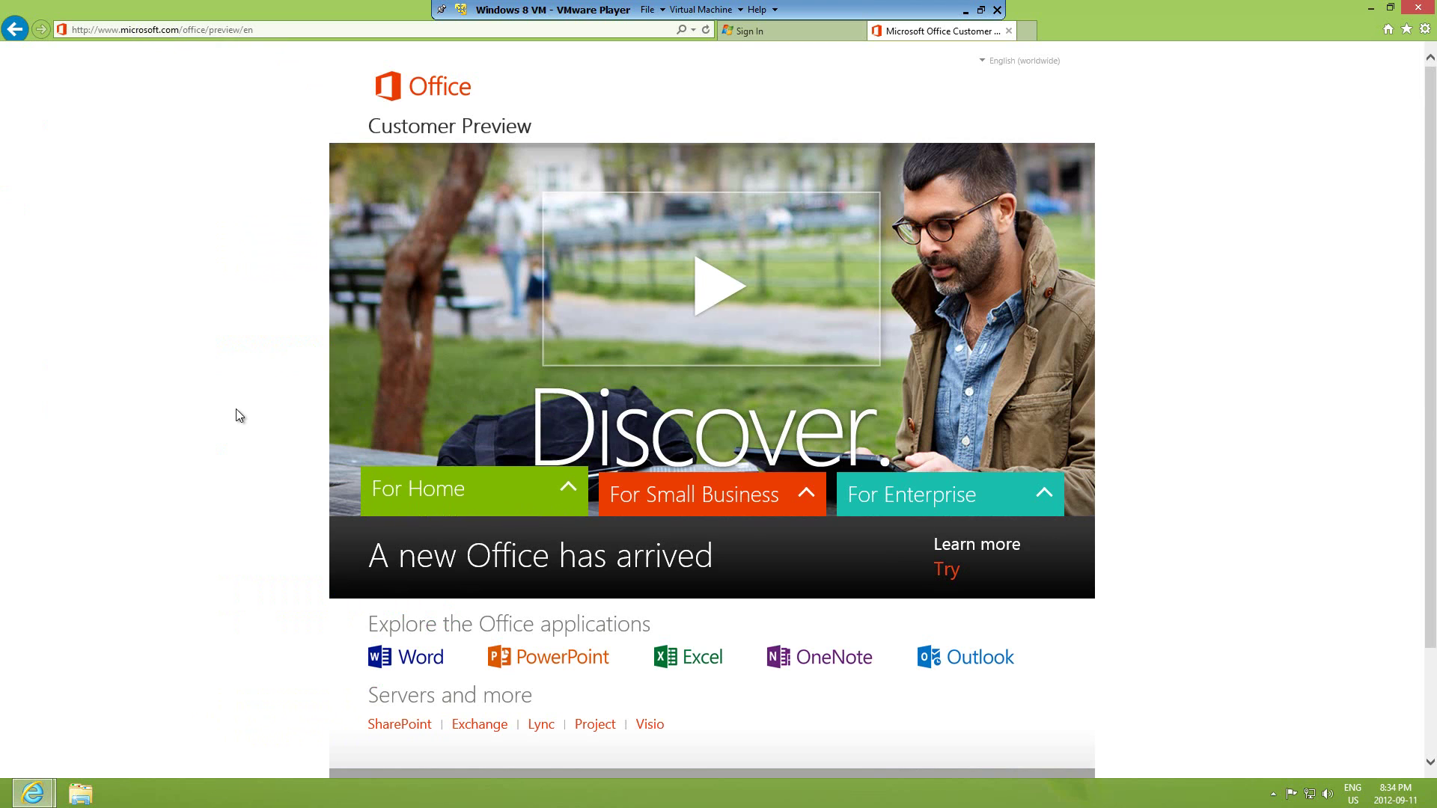
pyautogui.scroll(-3, 236, 408)
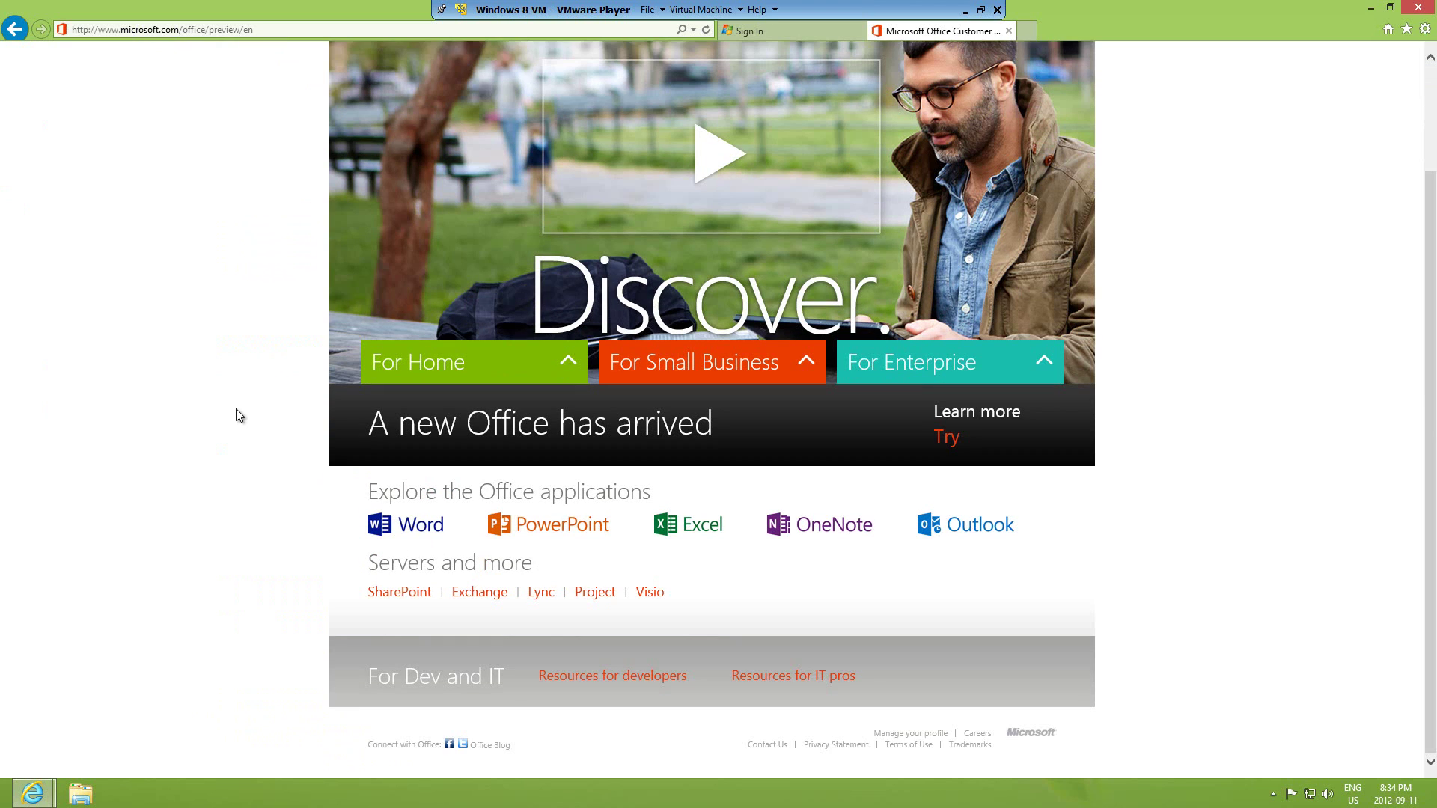
pyautogui.scroll(3, 236, 409)
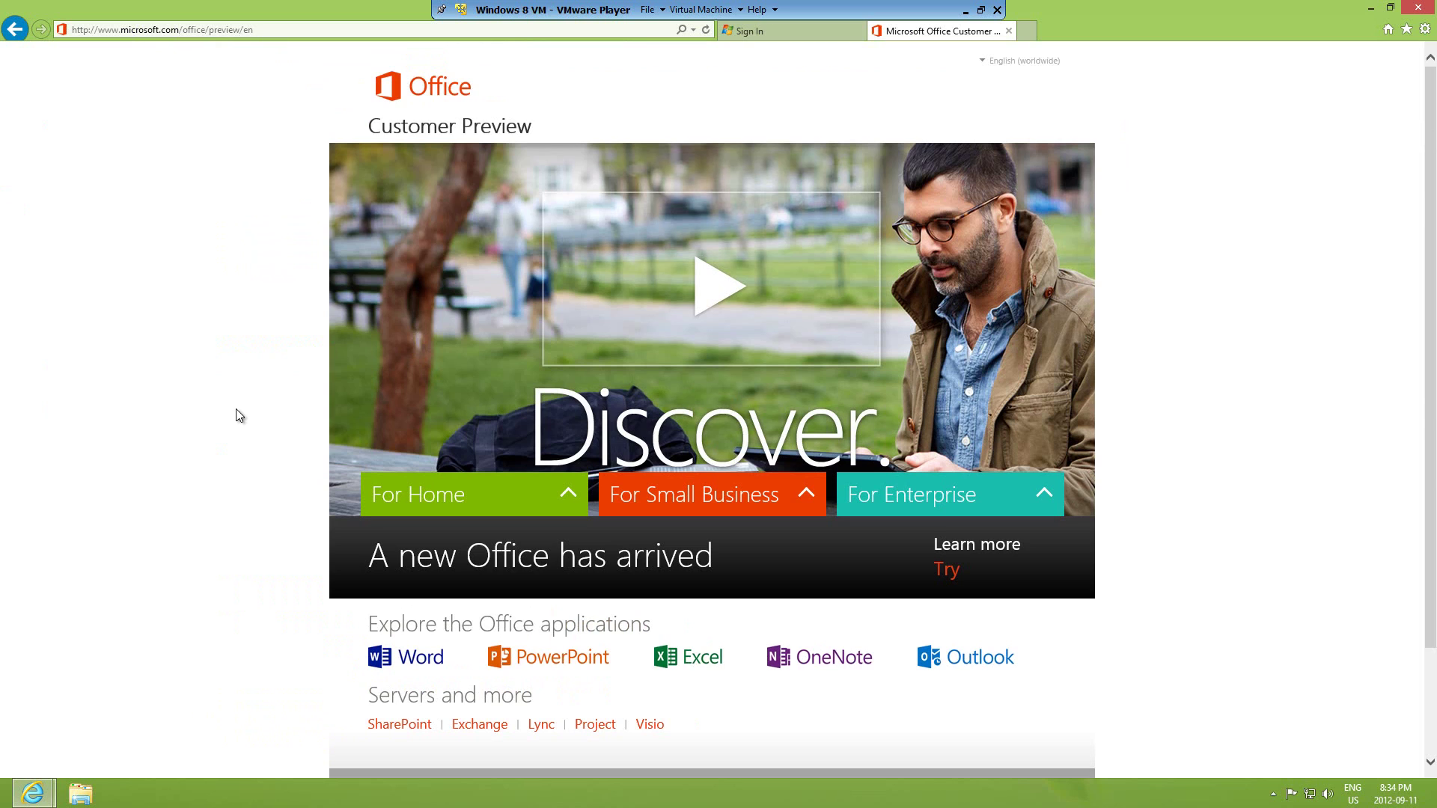
pyautogui.scroll(-3, 236, 416)
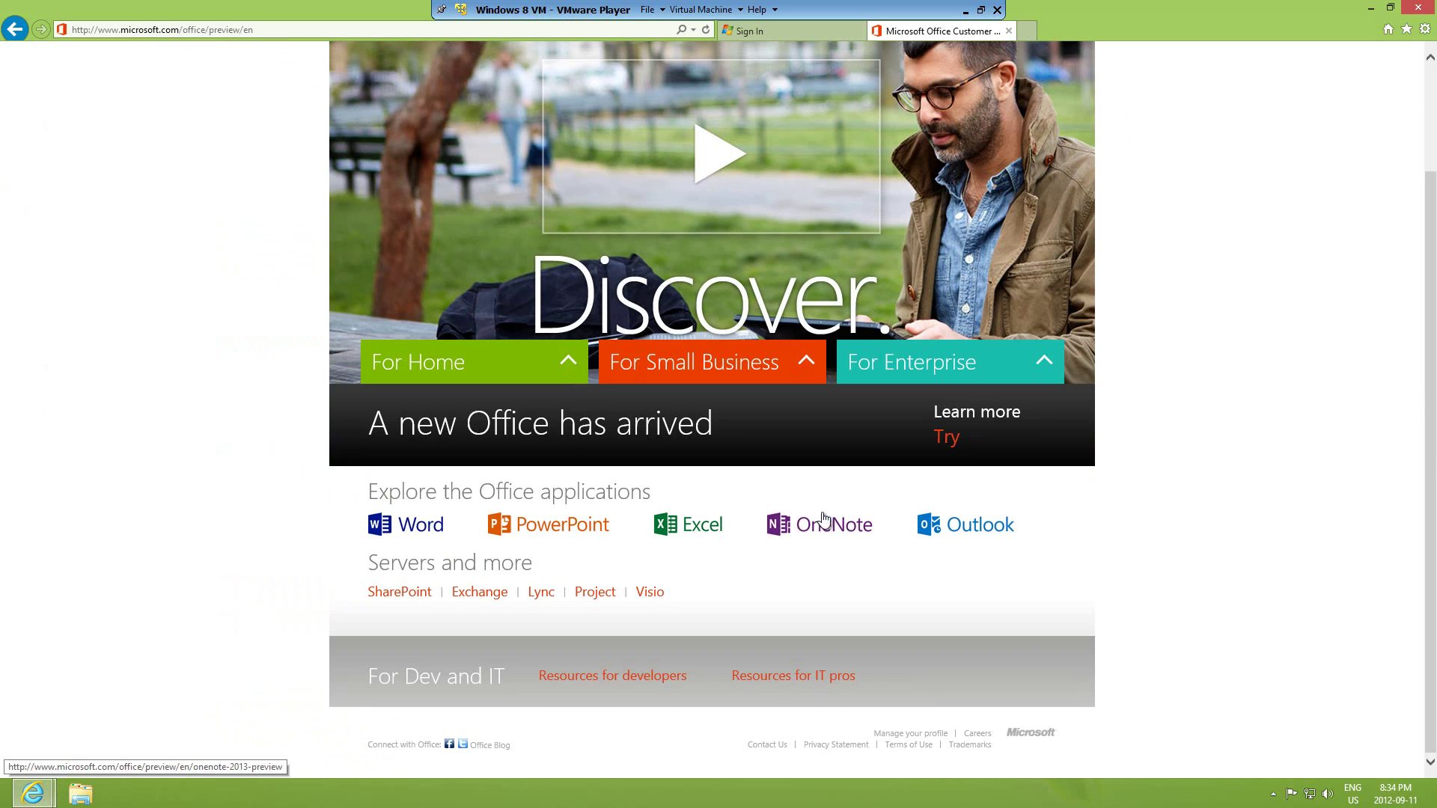
pyautogui.moveTo(363, 425); pyautogui.dragTo(729, 441)
pyautogui.click(806, 447)
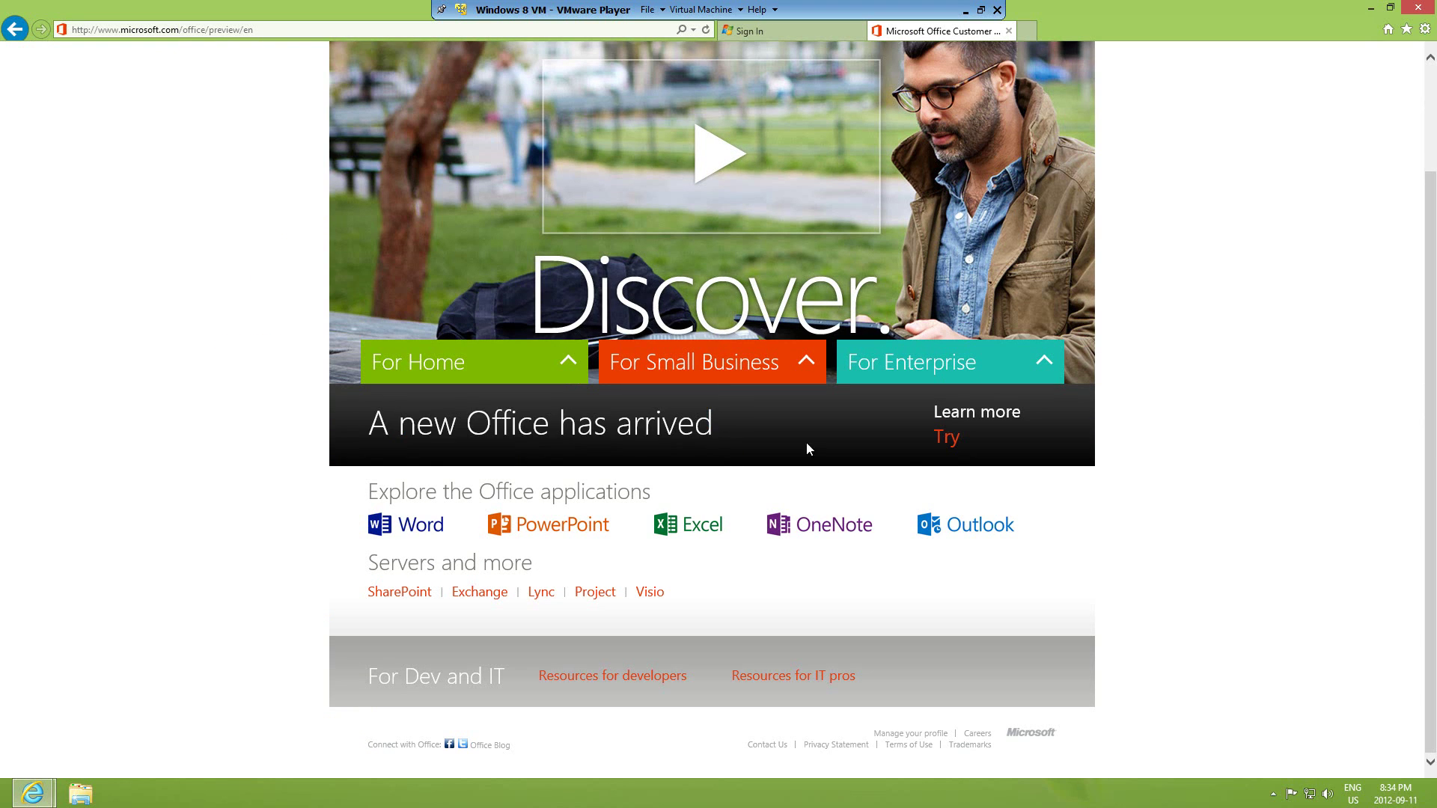
# Step: Go to the Try Office page listing the Office preview editions
pyautogui.click(949, 441)
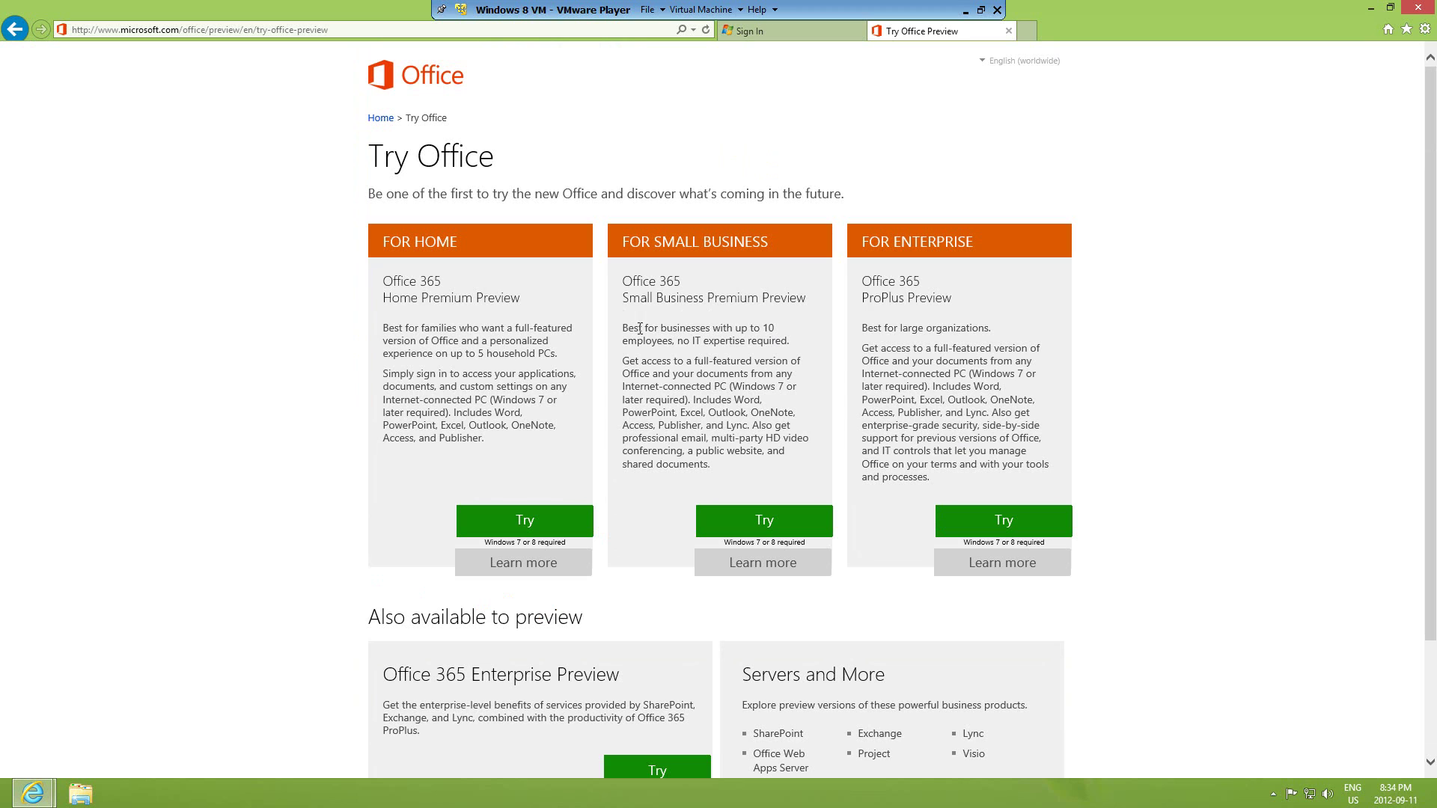
pyautogui.scroll(-2, 335, 271)
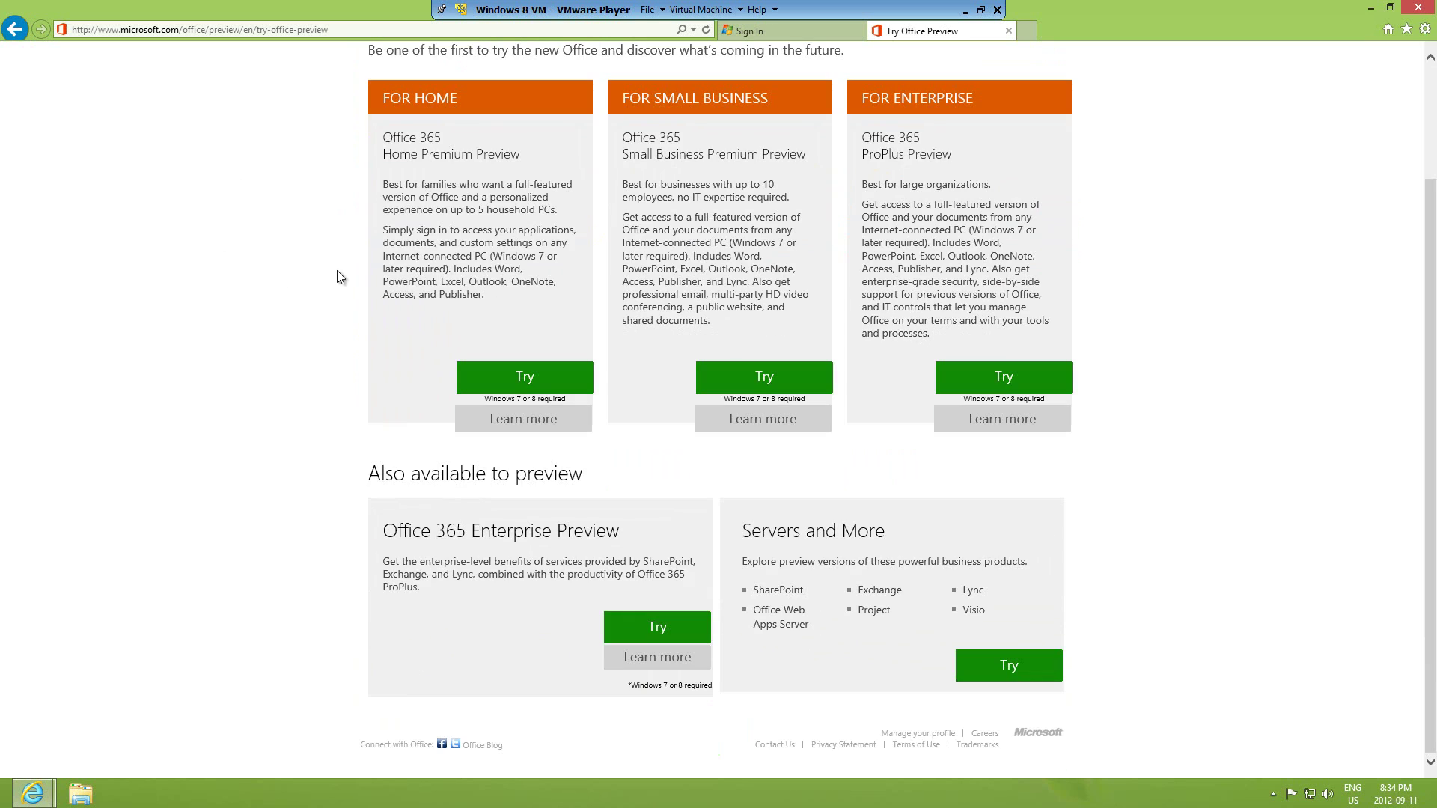
pyautogui.scroll(2, 341, 273)
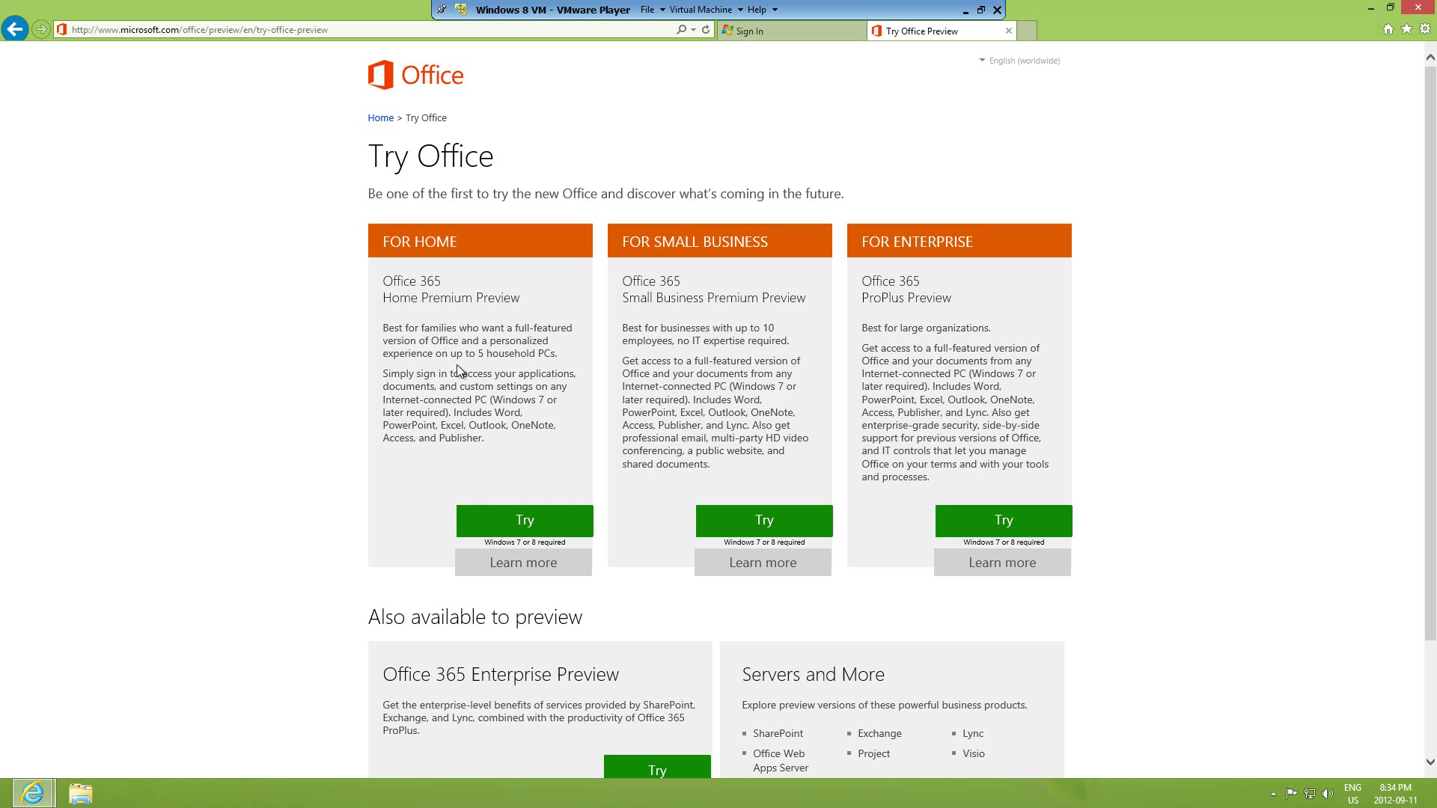
# Step: Start the Office 365 Home Premium Preview trial with Canada as the country
pyautogui.click(508, 526)
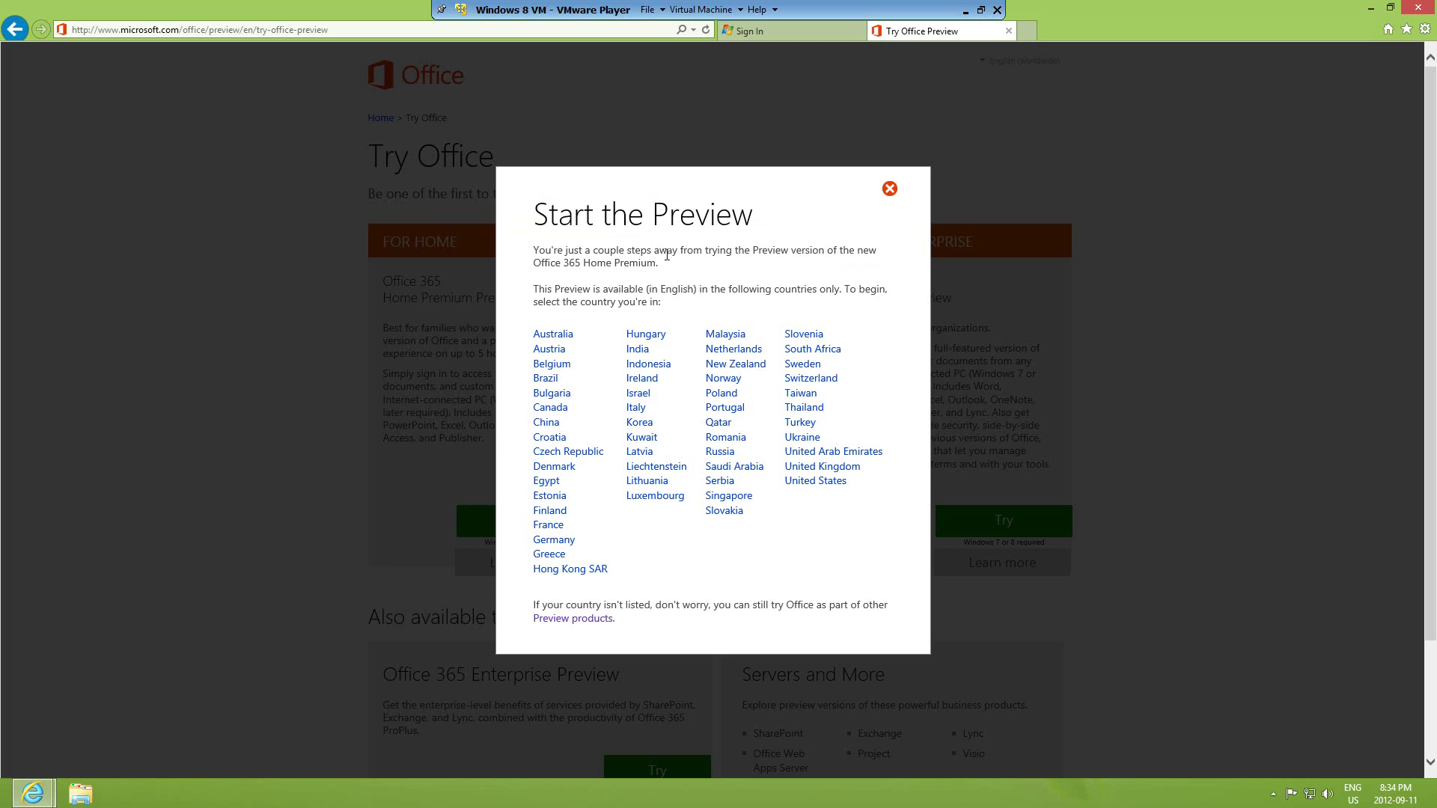
pyautogui.click(551, 410)
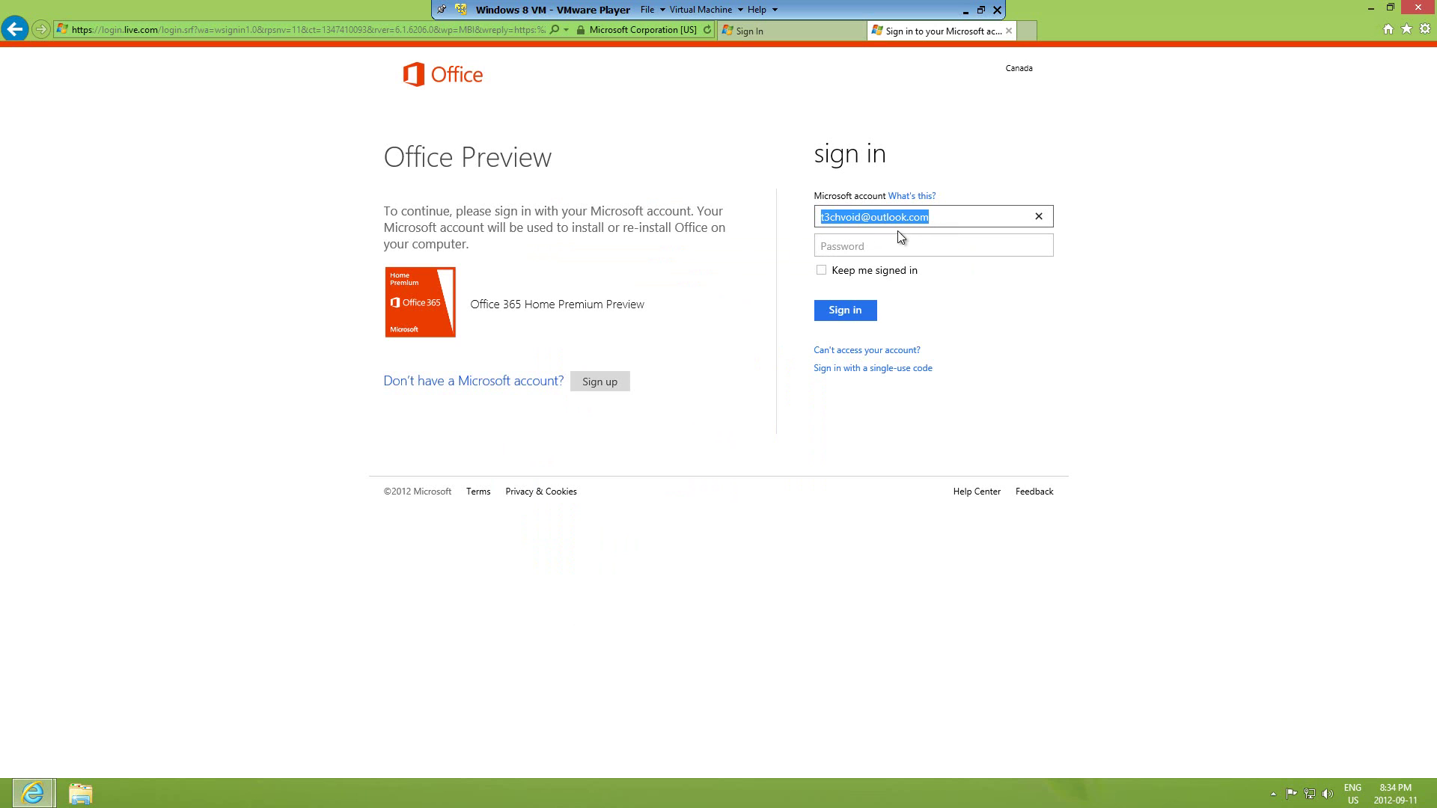
# Step: Enter the Microsoft account password and sign in
pyautogui.click(867, 245)
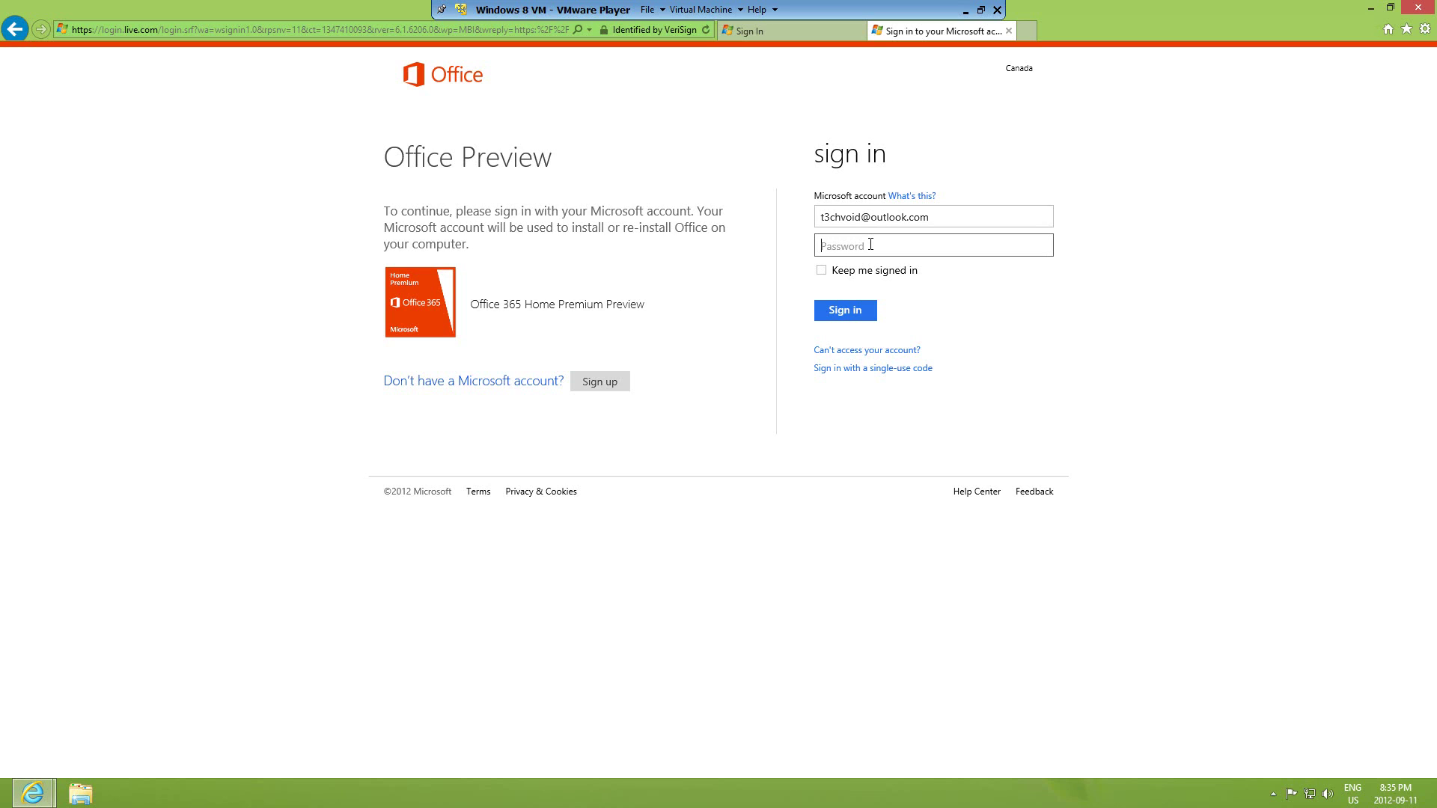
pyautogui.write('***********')
pyautogui.press('Return')
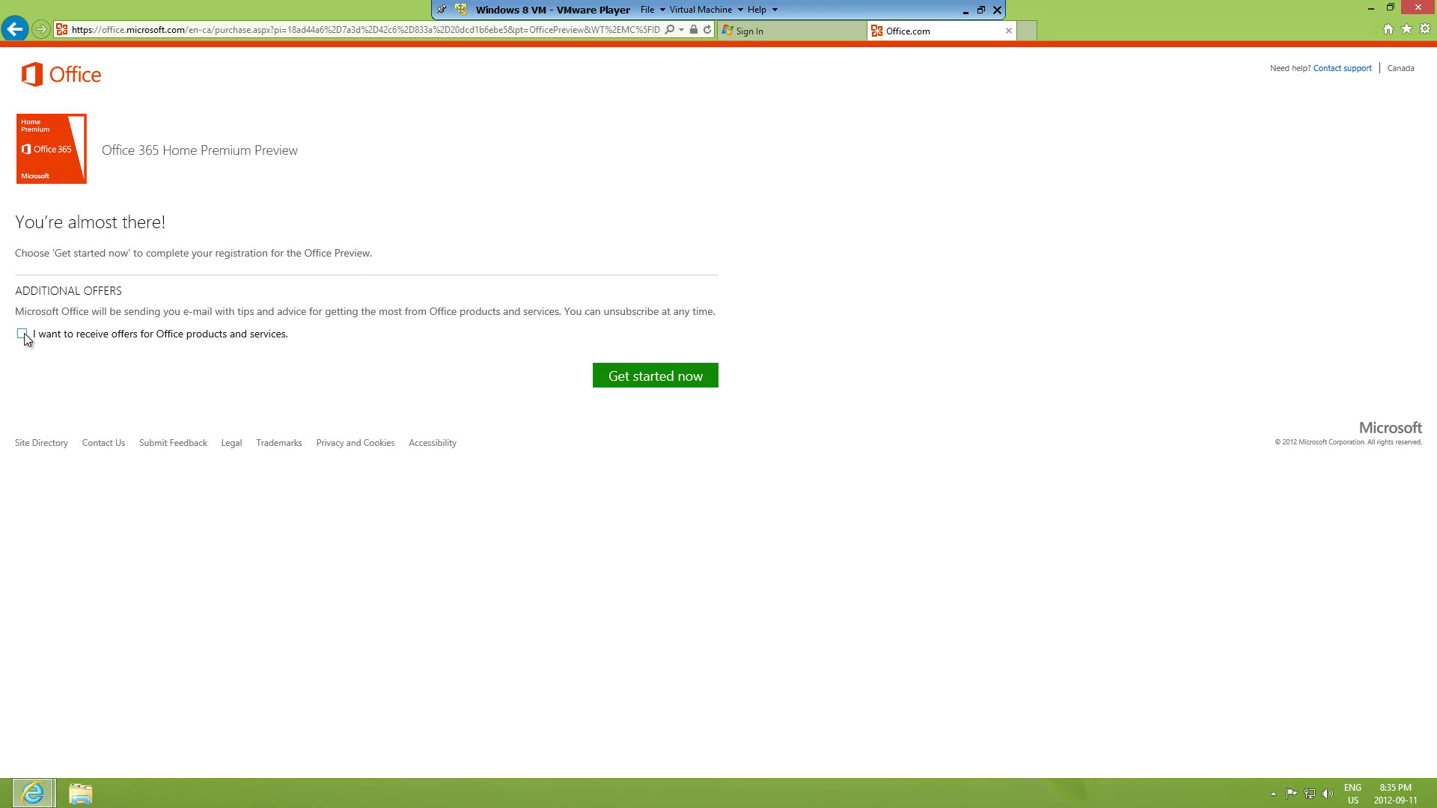
# Step: Complete the Office Preview registration and choose Install from the welcome message
pyautogui.click(680, 383)
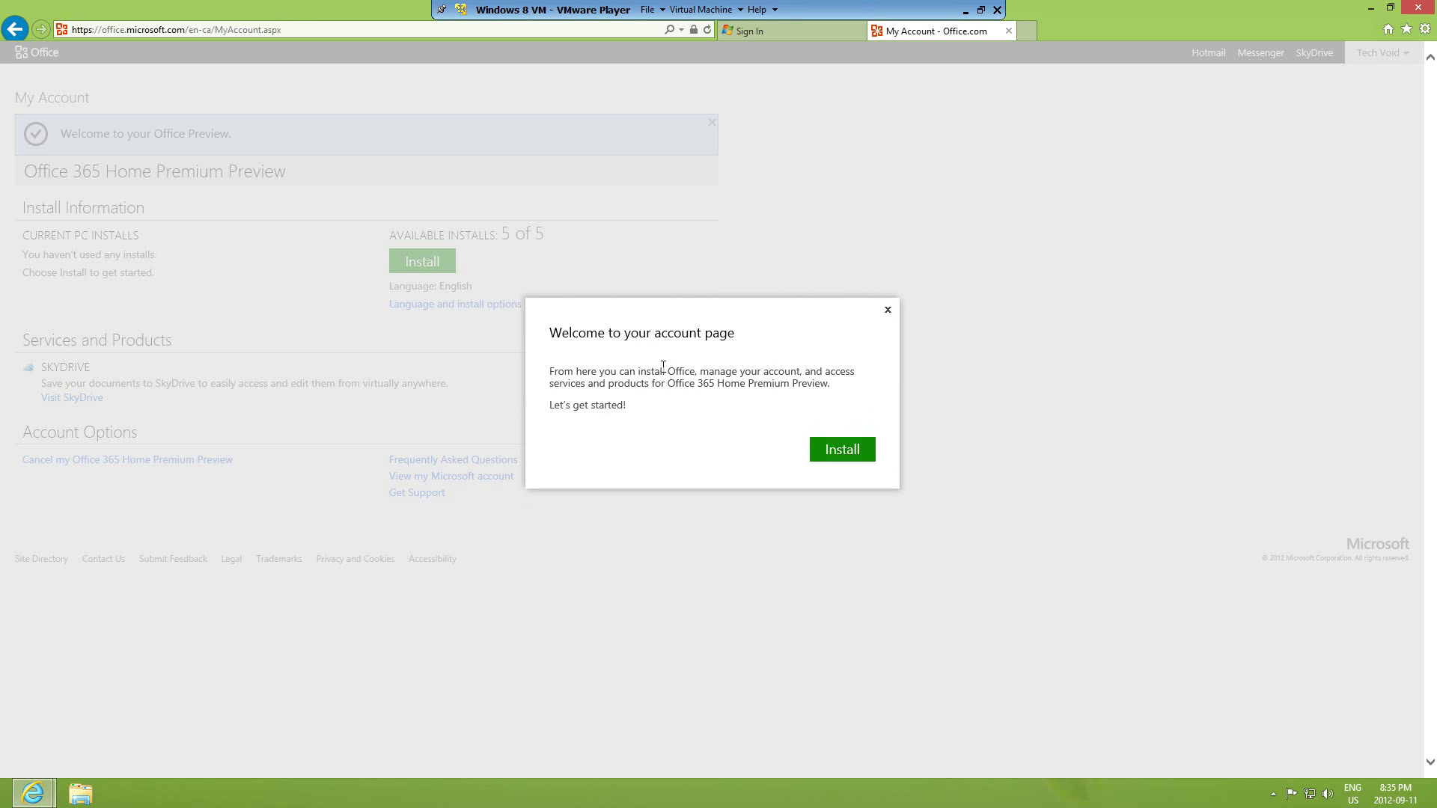
pyautogui.click(842, 451)
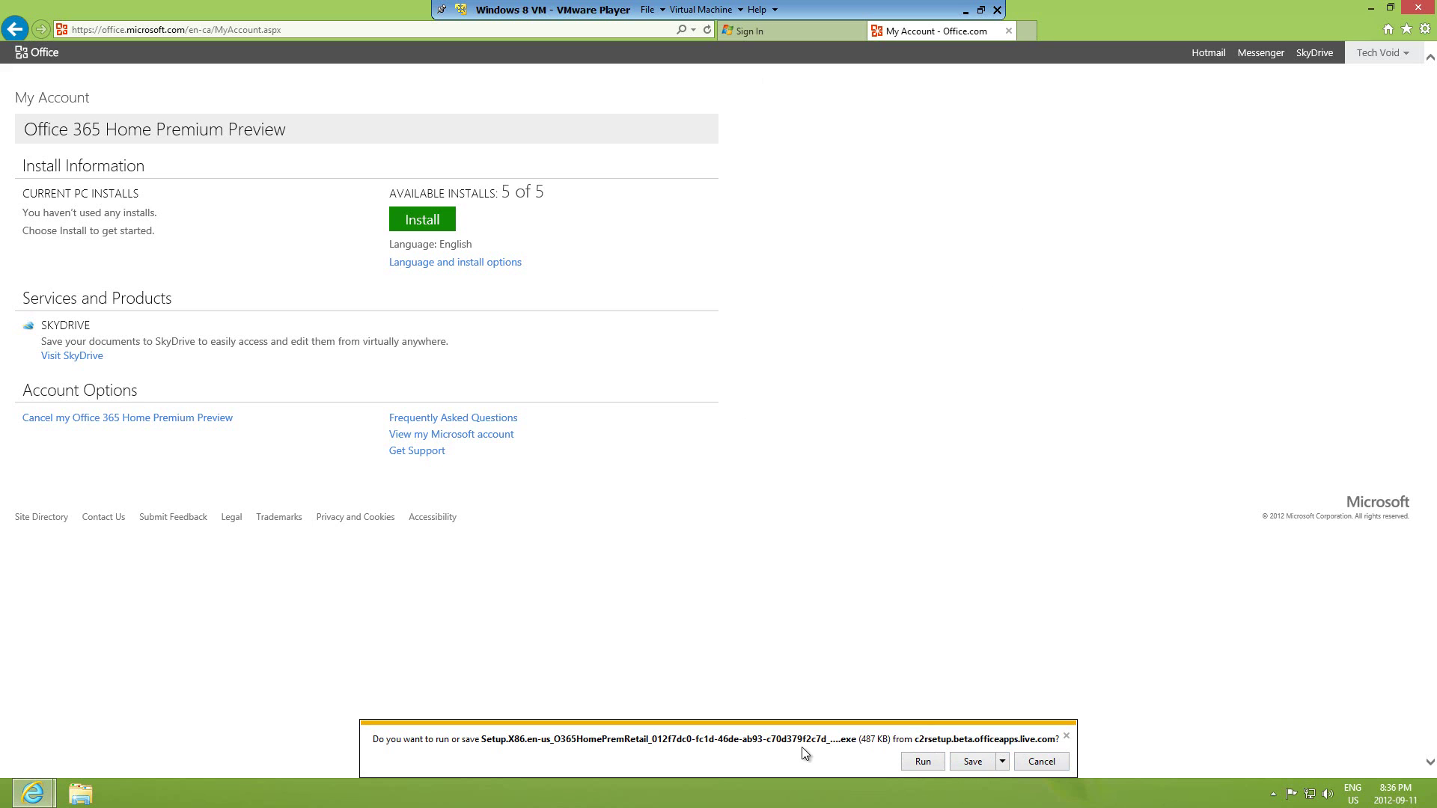
# Step: Run the downloaded Office setup, then launch Setup.X86 from the Downloads folder
pyautogui.click(973, 764)
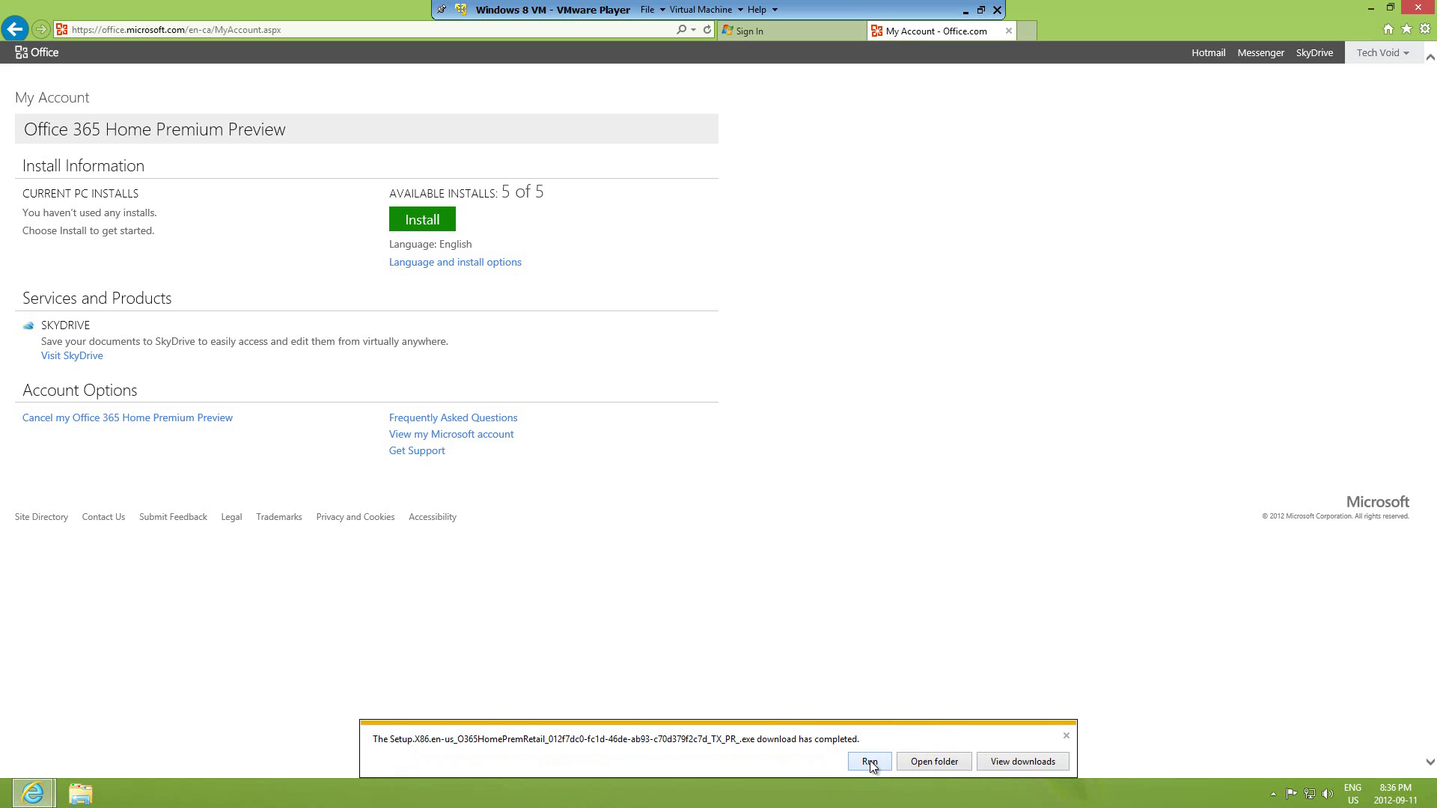
pyautogui.click(944, 761)
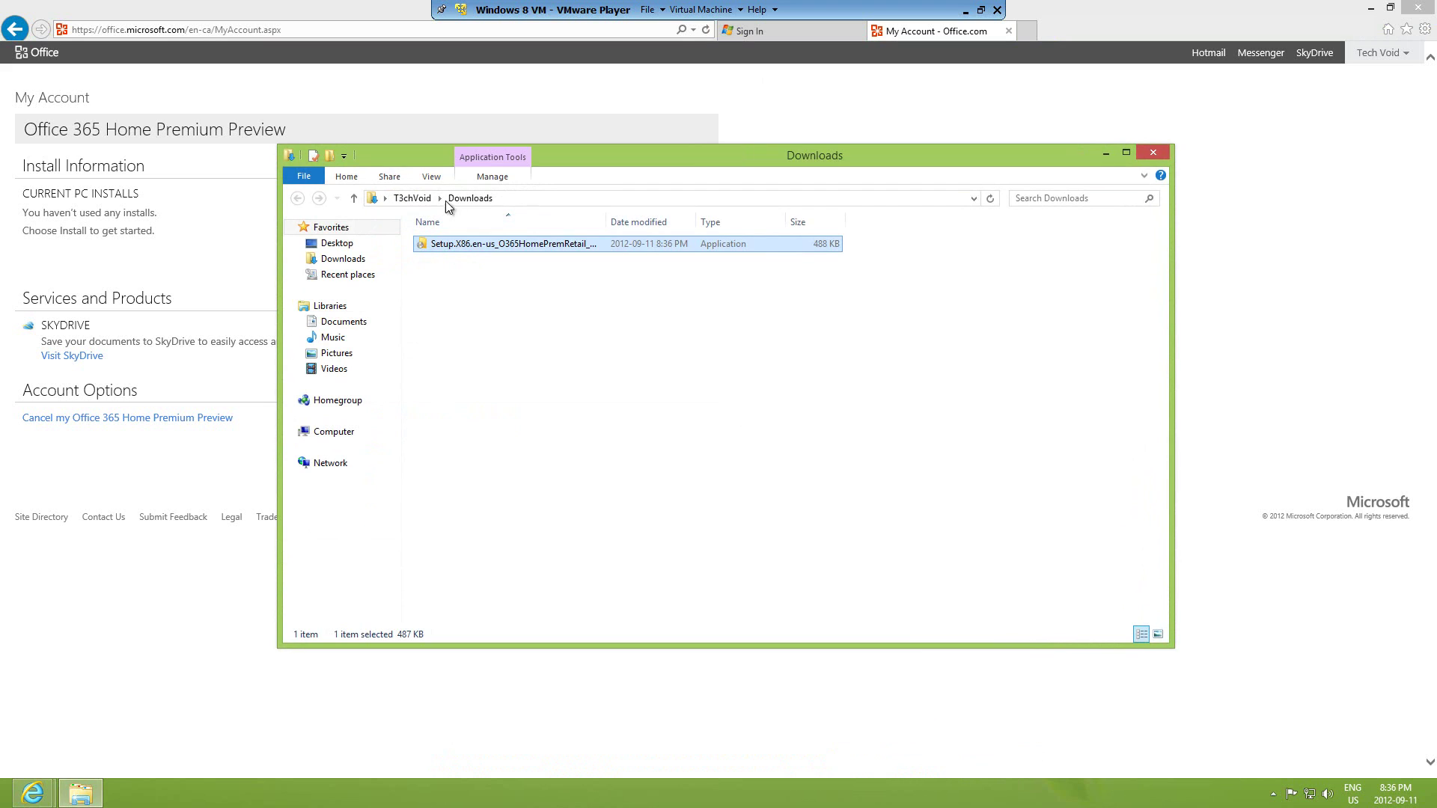
pyautogui.doubleClick(474, 244)
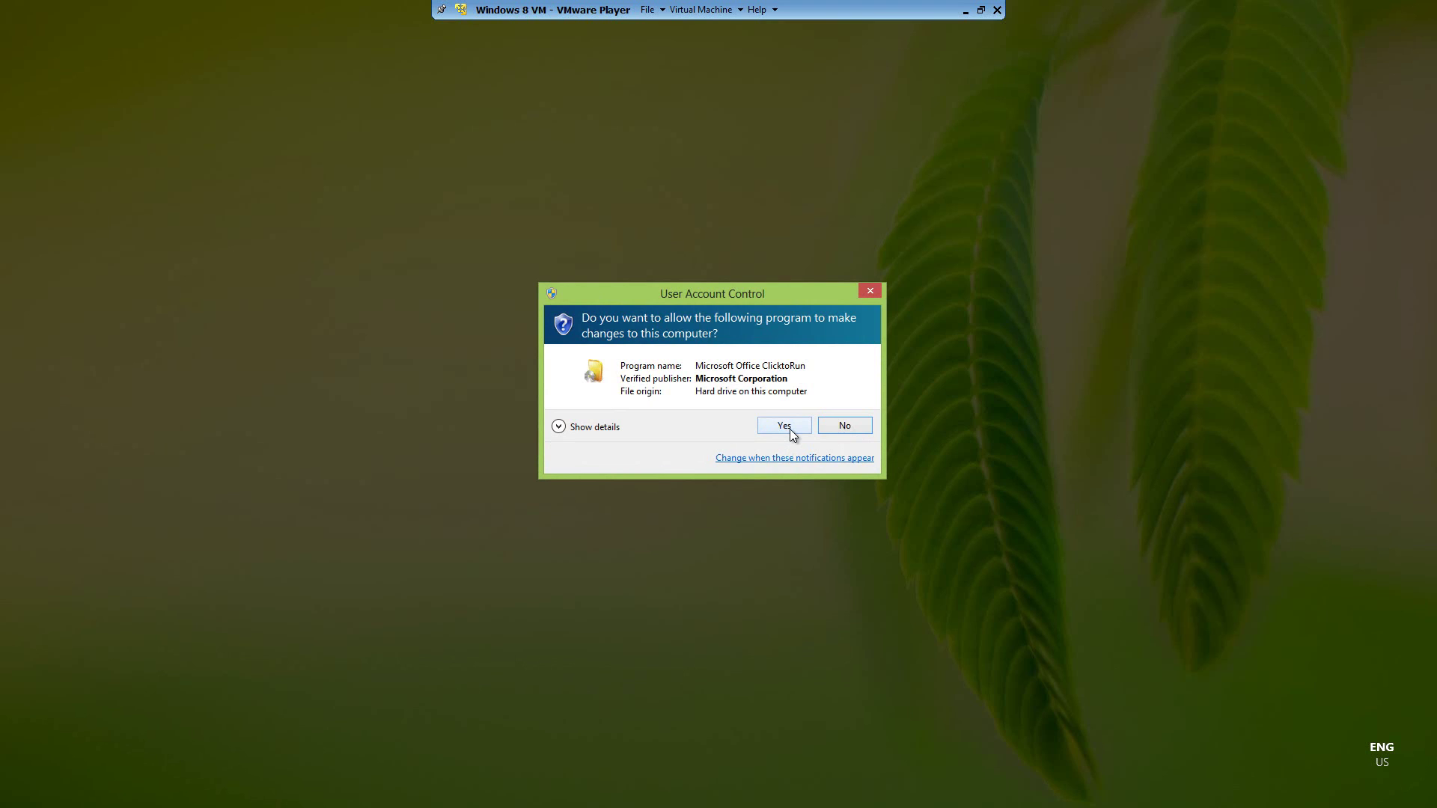
# Step: Approve the User Account Control prompt for Microsoft Office ClicktoRun
pyautogui.click(787, 427)
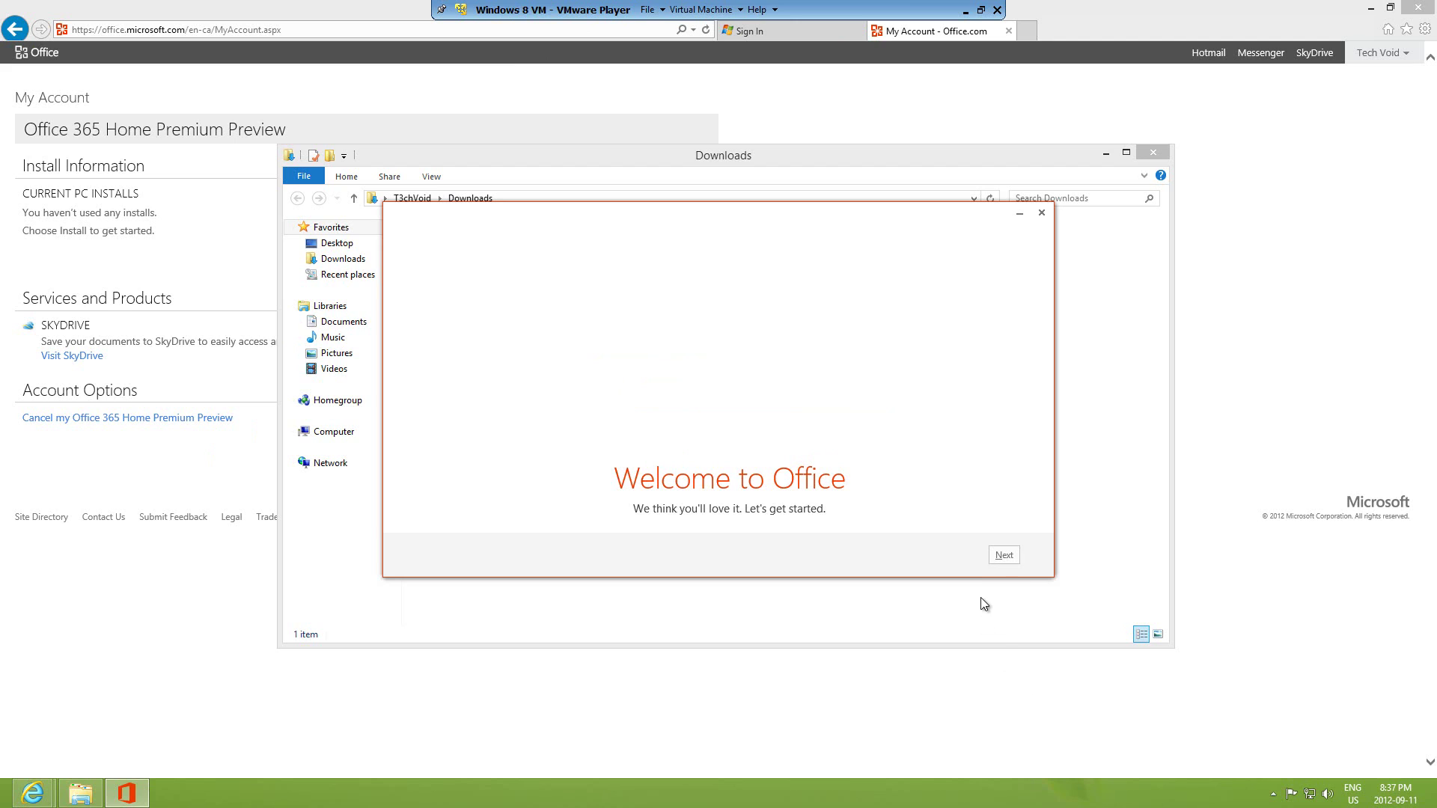
# Step: Get past the Welcome to Office screen, opt in to improving Office, and accept the license
pyautogui.click(1001, 555)
pyautogui.click(988, 555)
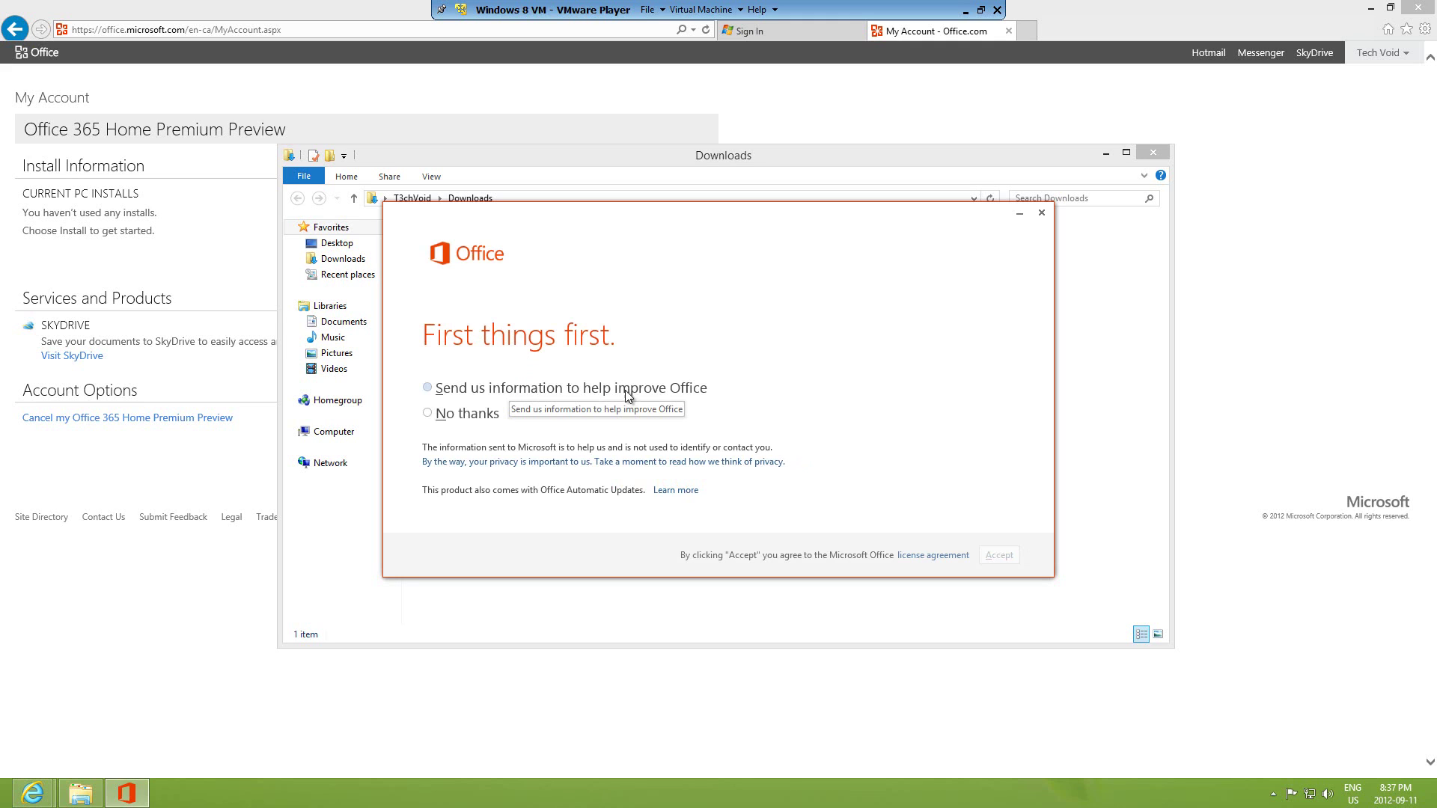
pyautogui.click(451, 393)
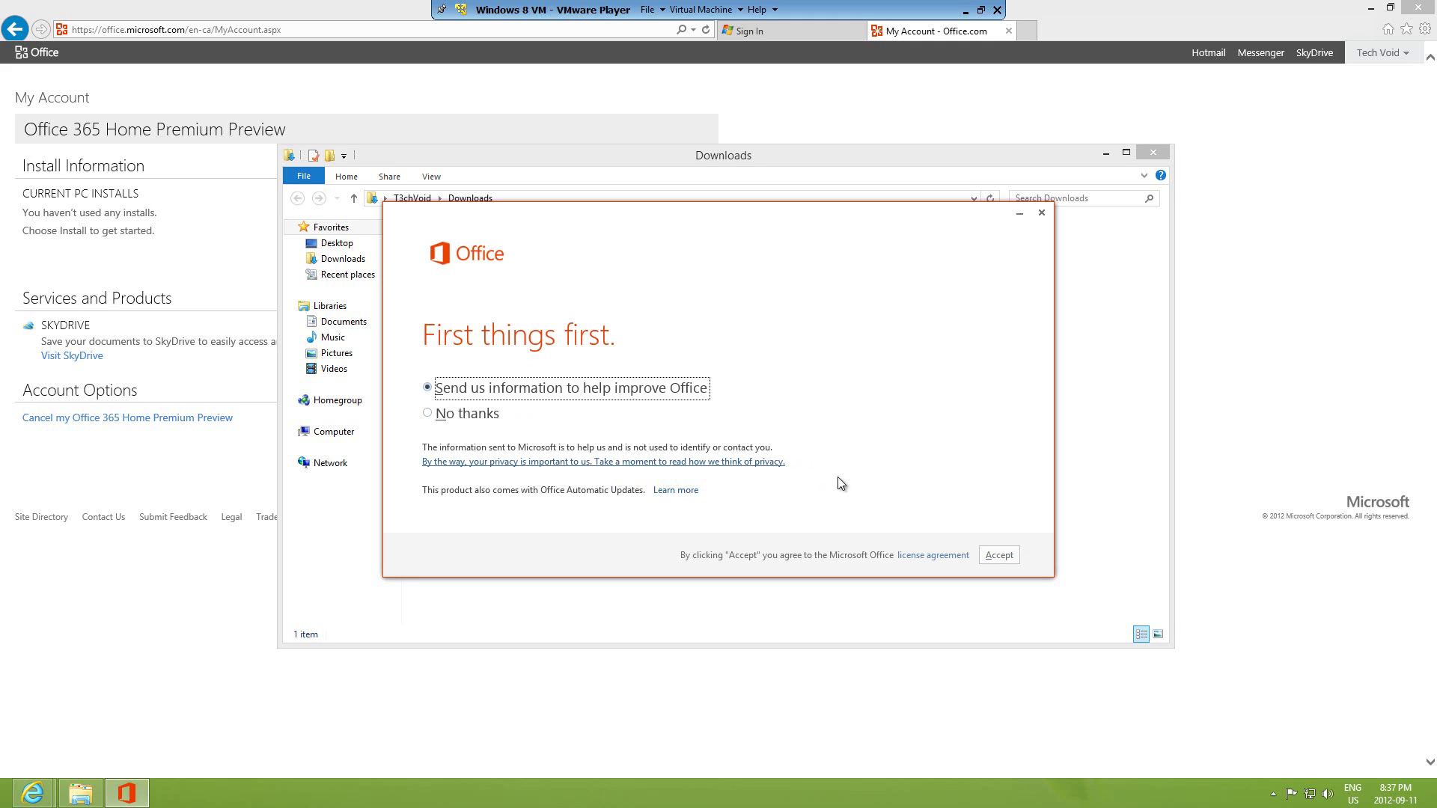
pyautogui.click(1000, 555)
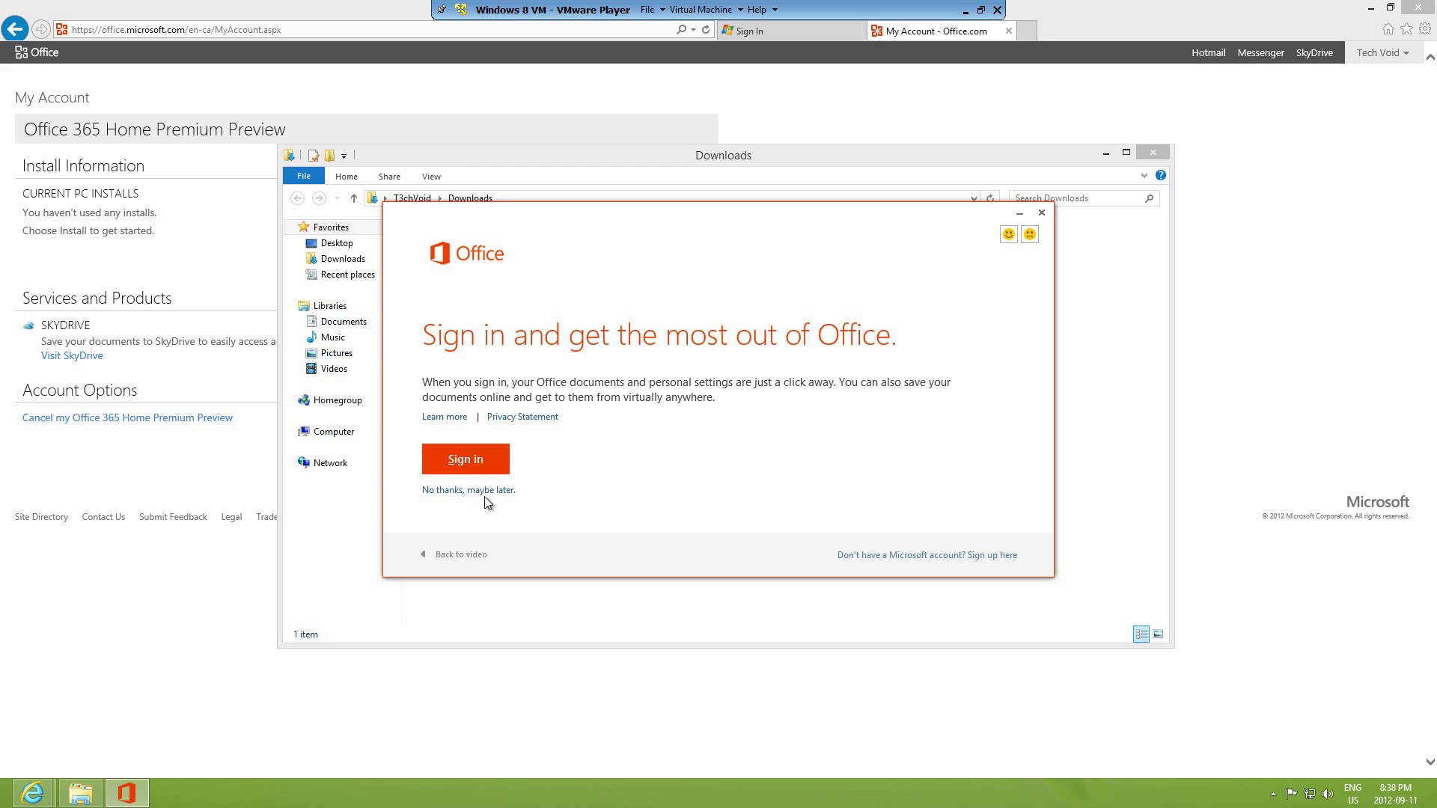
# Step: Skip Office sign-in, SkyDrive intro and the what's-new tour, then return to My Account
pyautogui.click(454, 490)
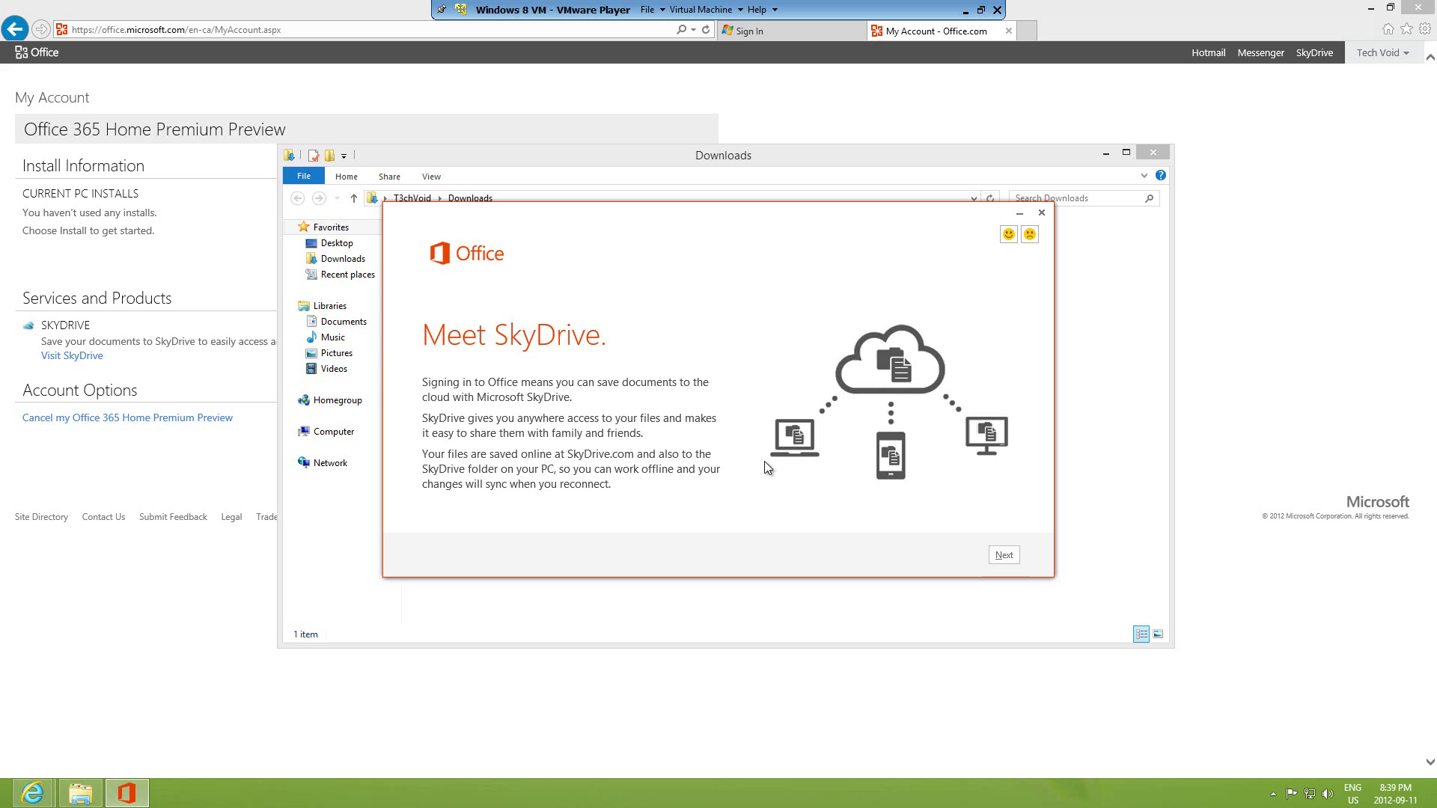
pyautogui.click(1003, 555)
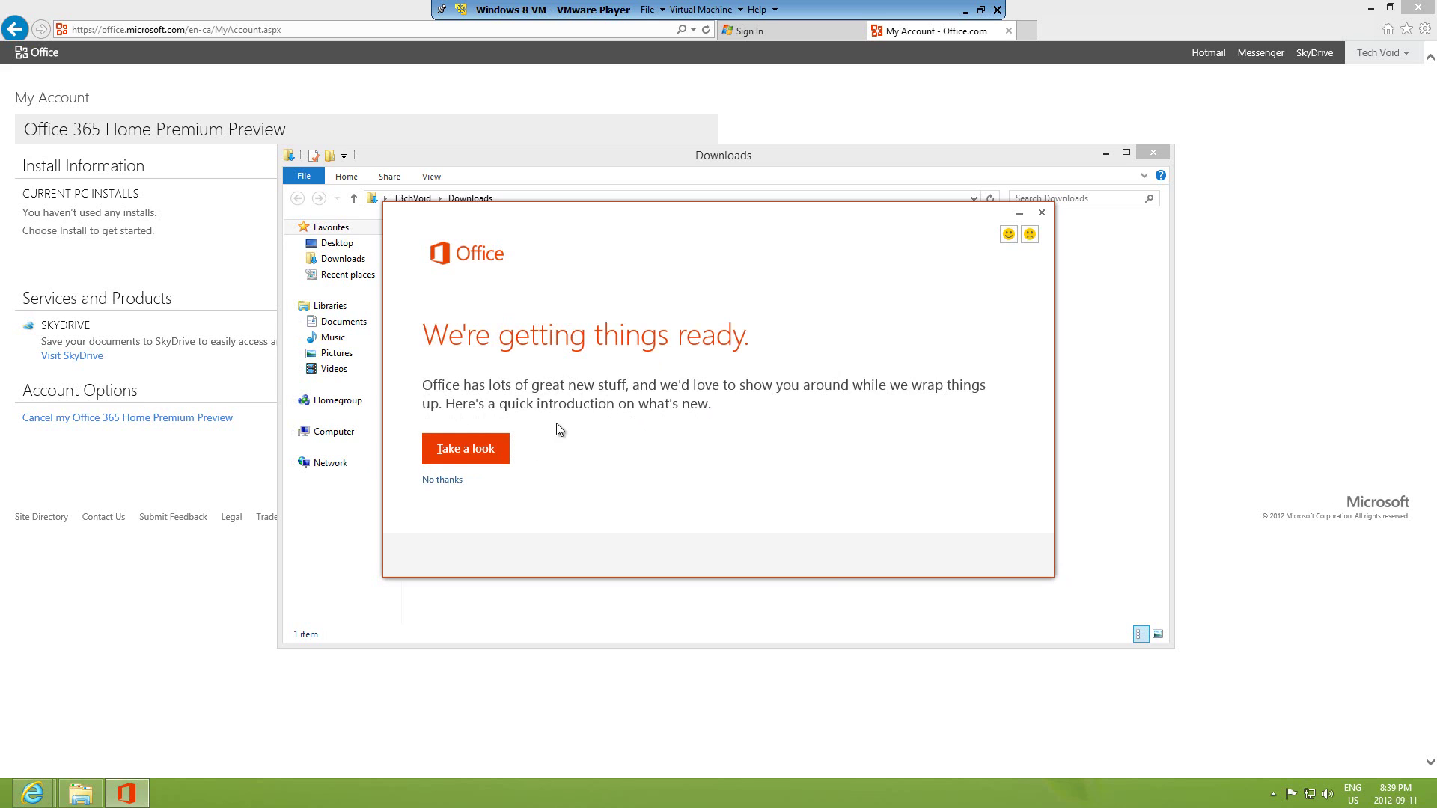
pyautogui.click(442, 482)
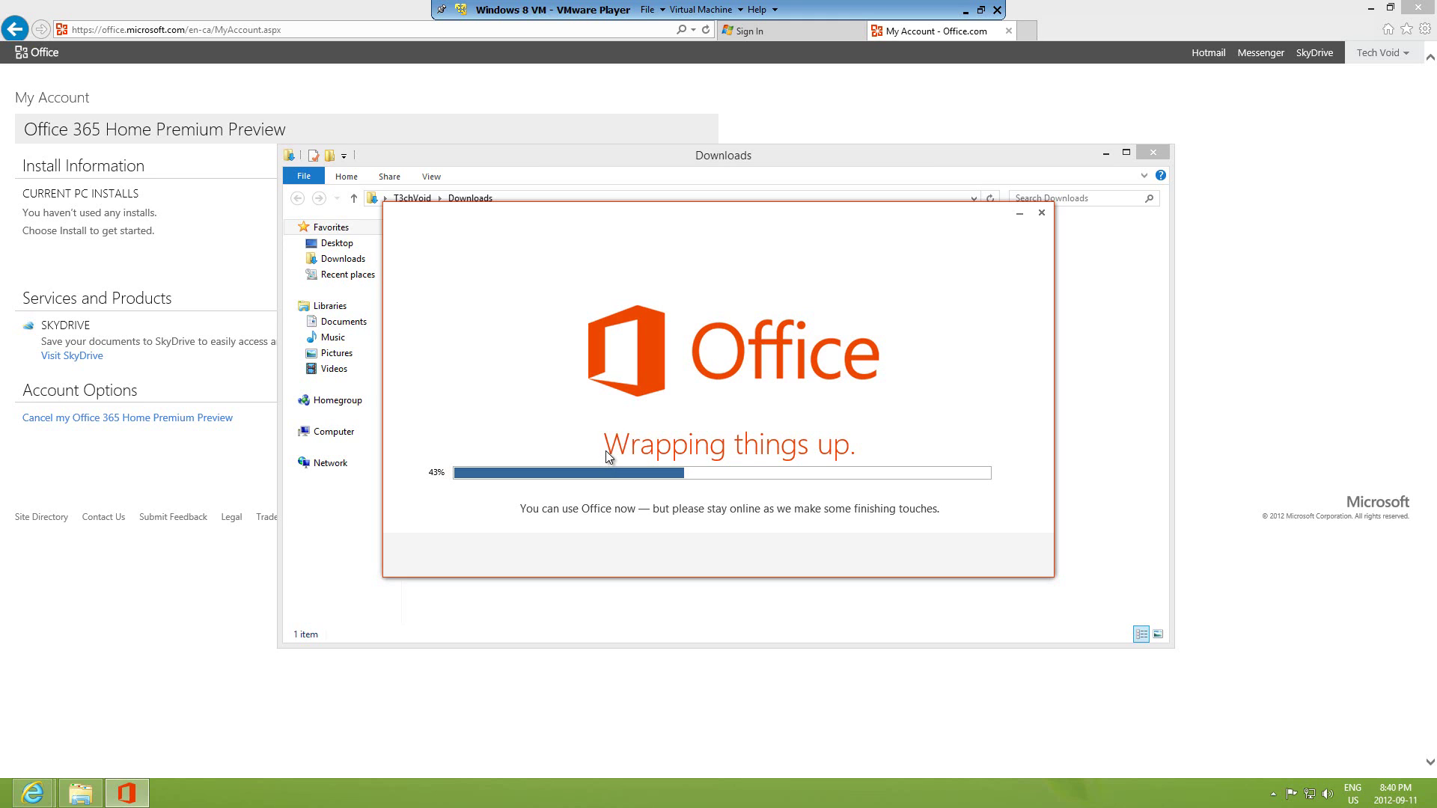
pyautogui.click(366, 11)
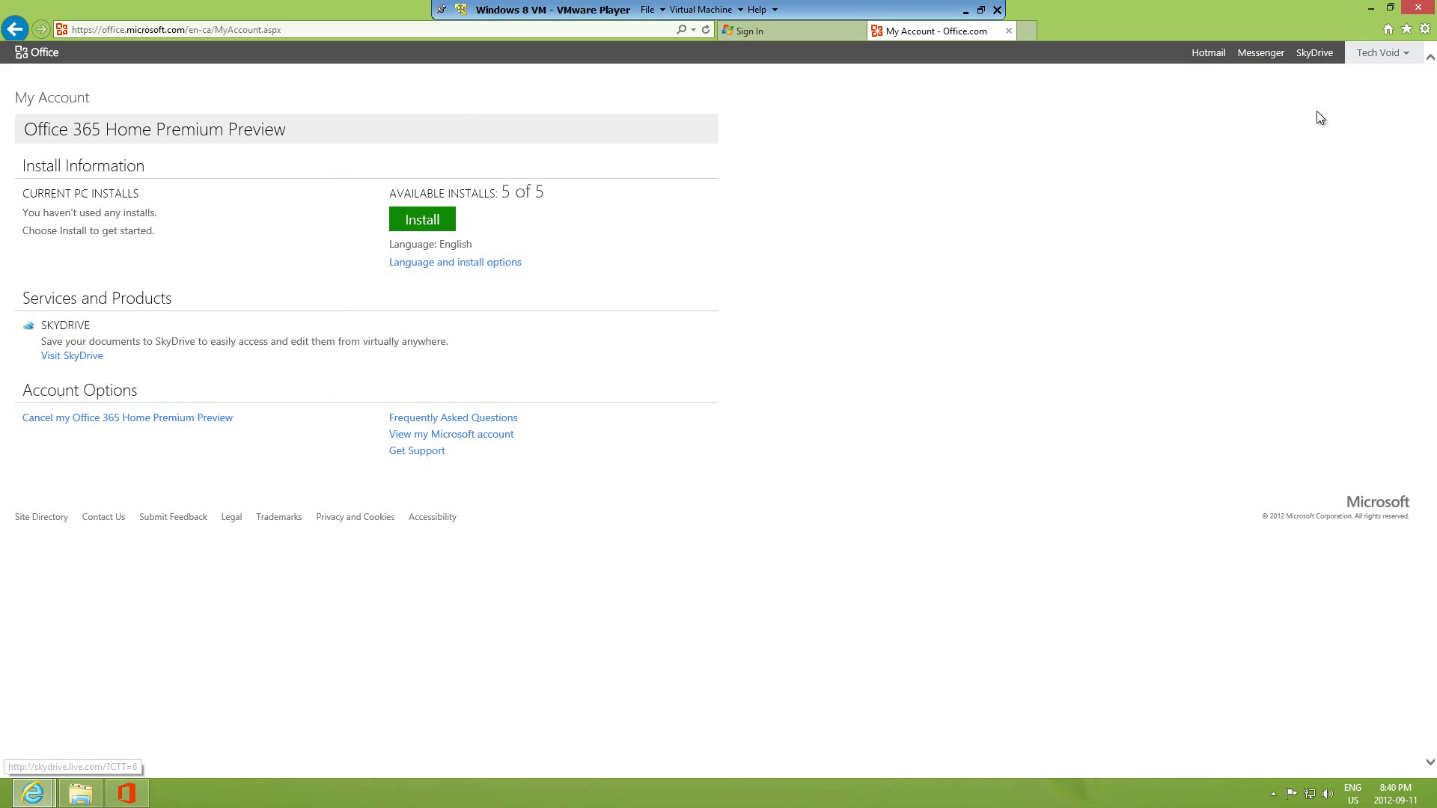
# Step: Open SkyDrive's Files page in a new tab, then bring the Office installer window forward
pyautogui.click(1315, 54)
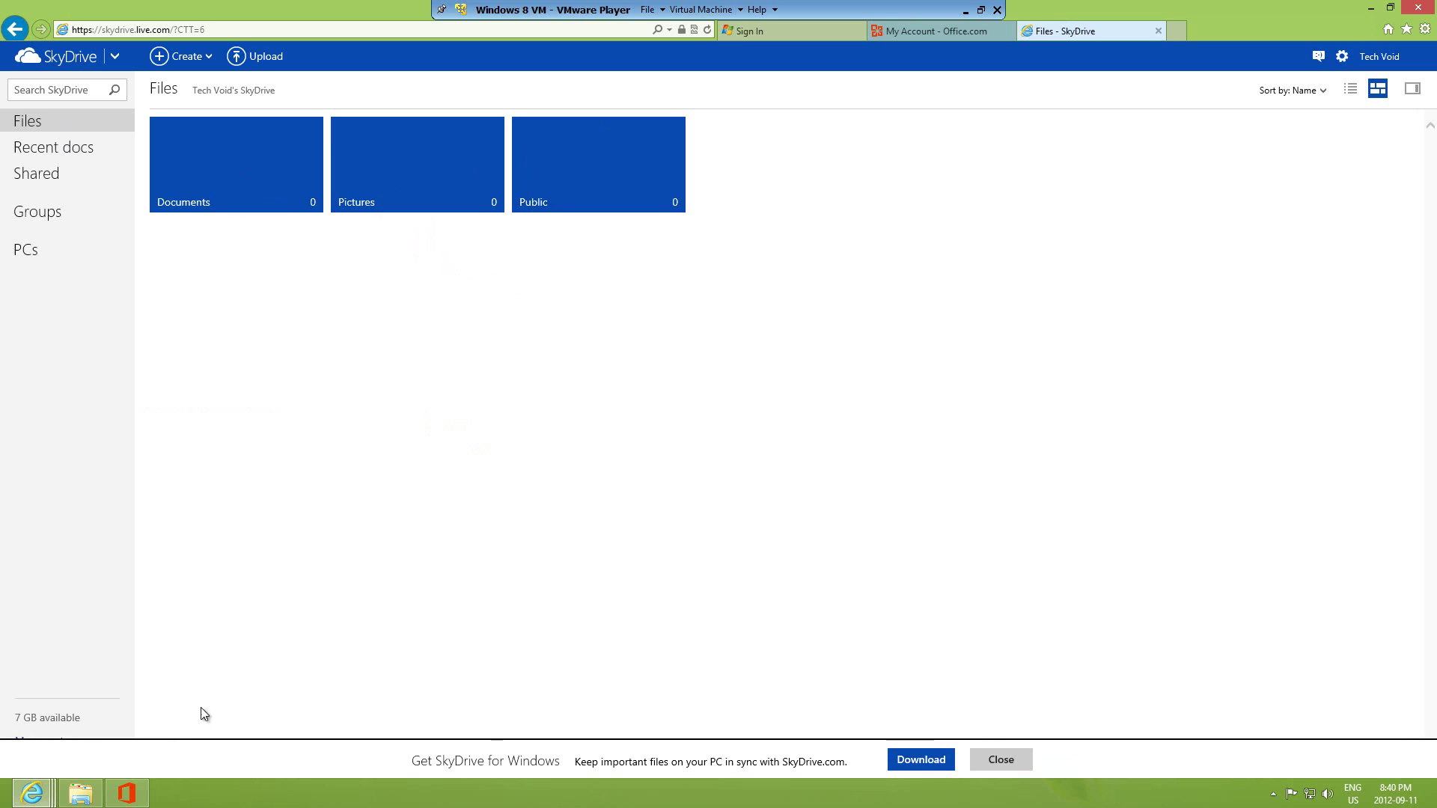
pyautogui.moveTo(142, 794)
pyautogui.click(139, 800)
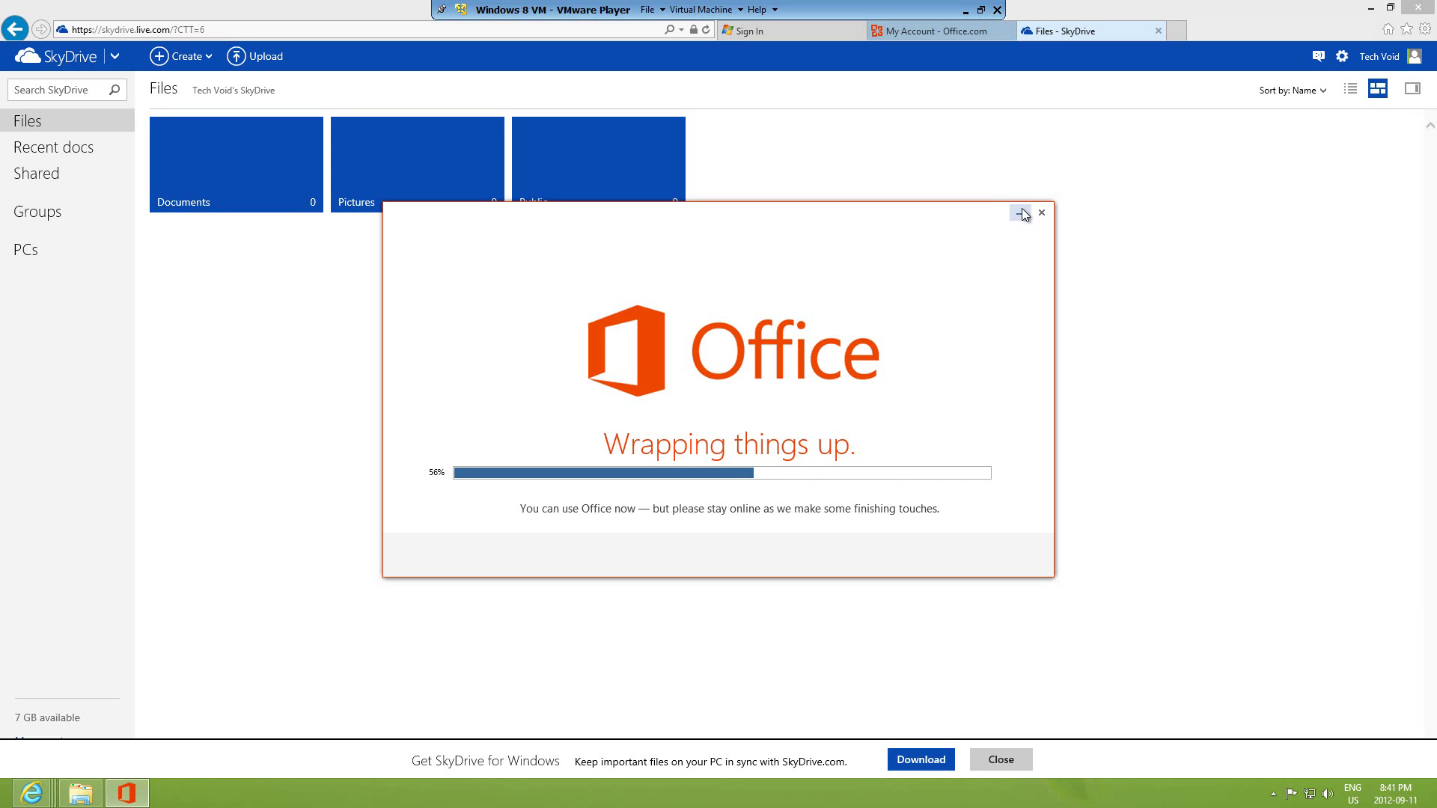
# Step: Close Internet Explorer, minimize the Downloads window, and go to the Start screen via Charms
pyautogui.click(1426, 9)
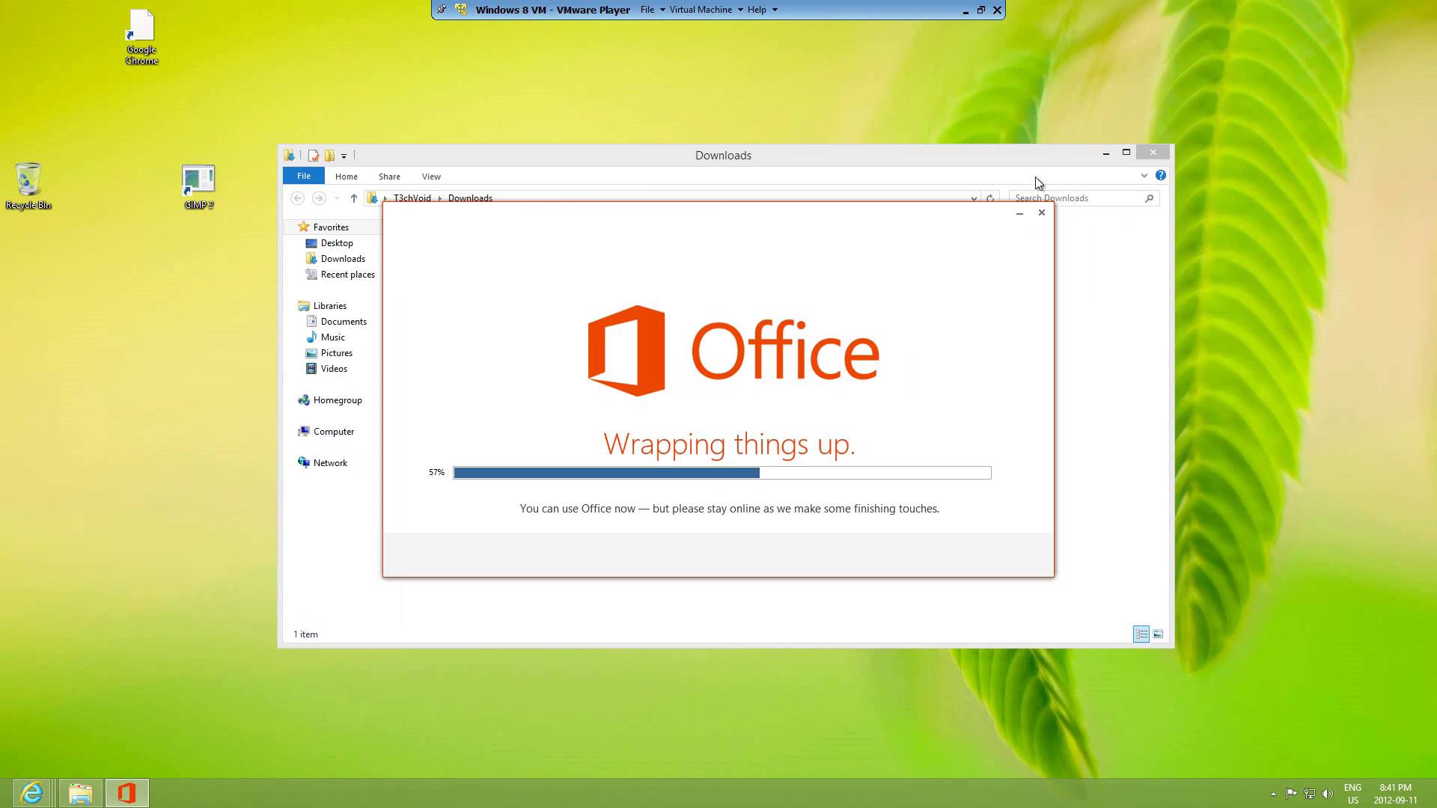
pyautogui.click(1105, 154)
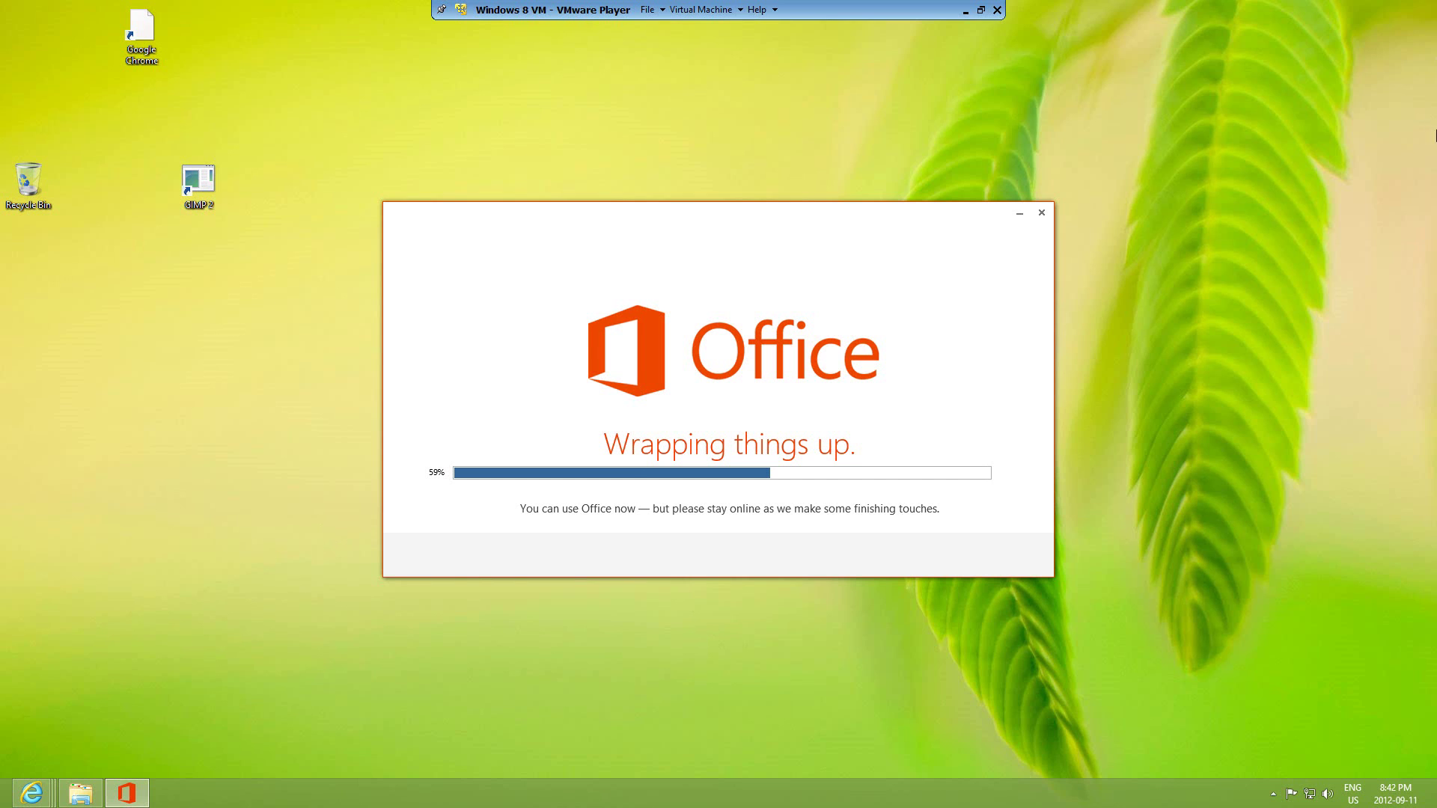
pyautogui.moveTo(1431, 402)
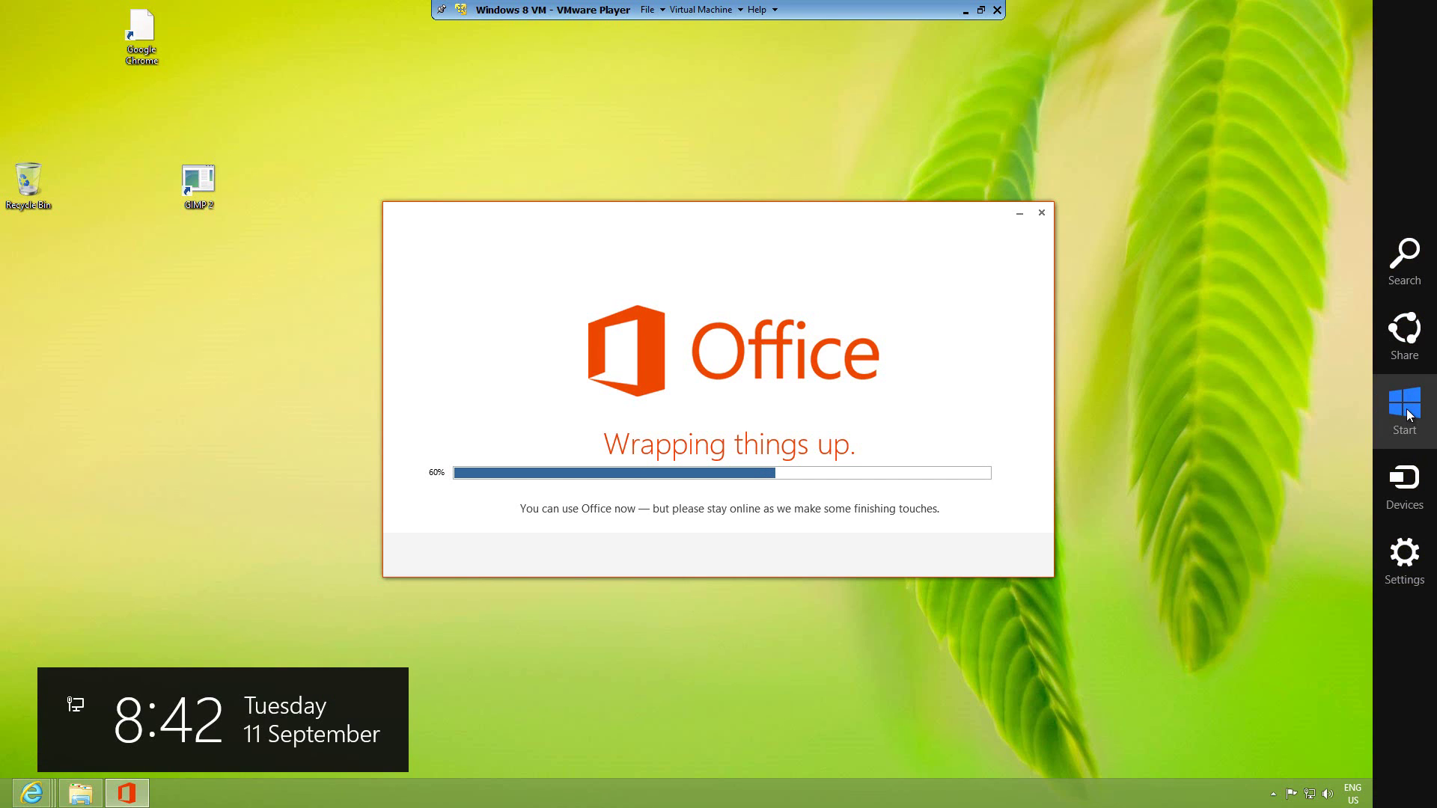
pyautogui.click(1397, 419)
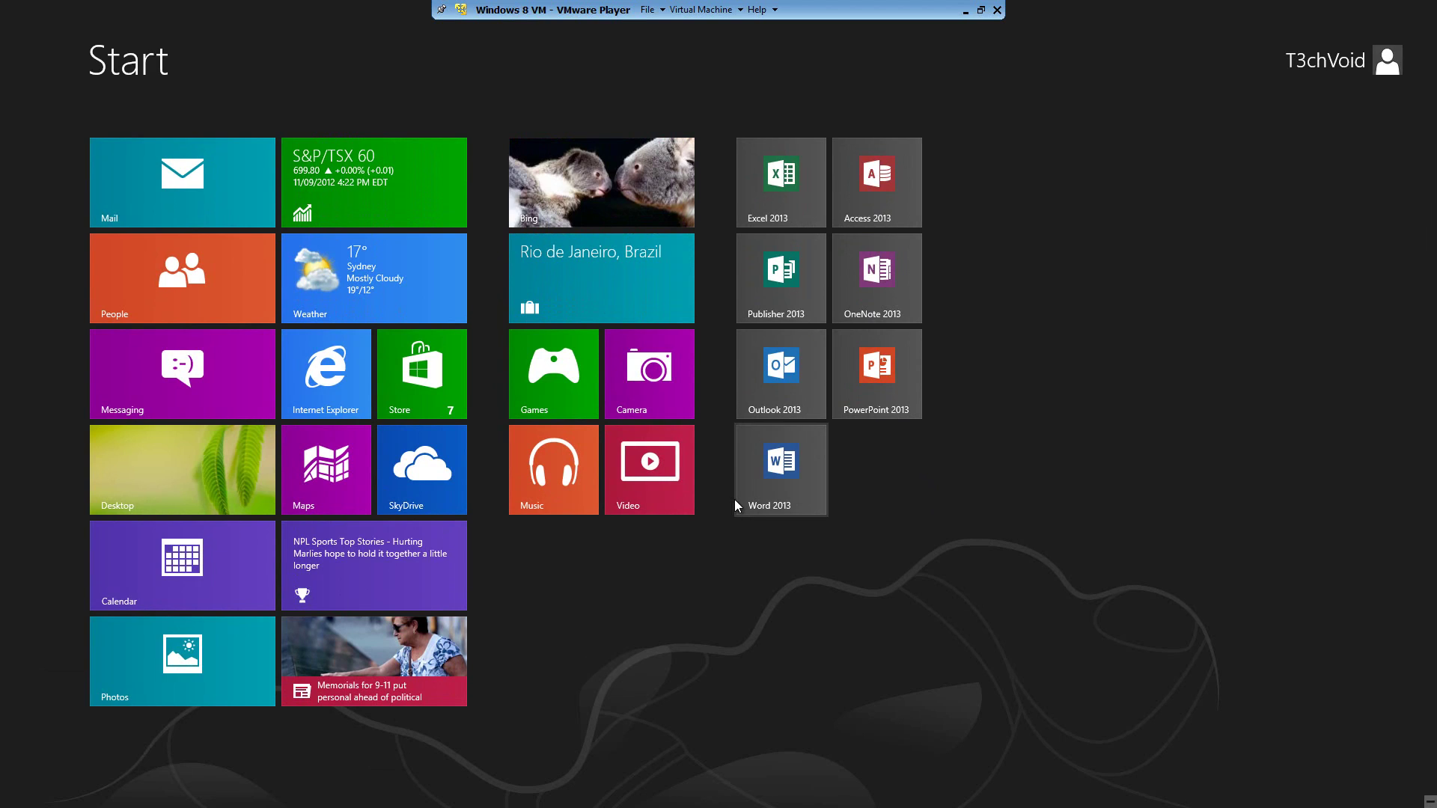
# Step: Launch Word 2013 and preview the Brochure template from the template gallery
pyautogui.click(769, 476)
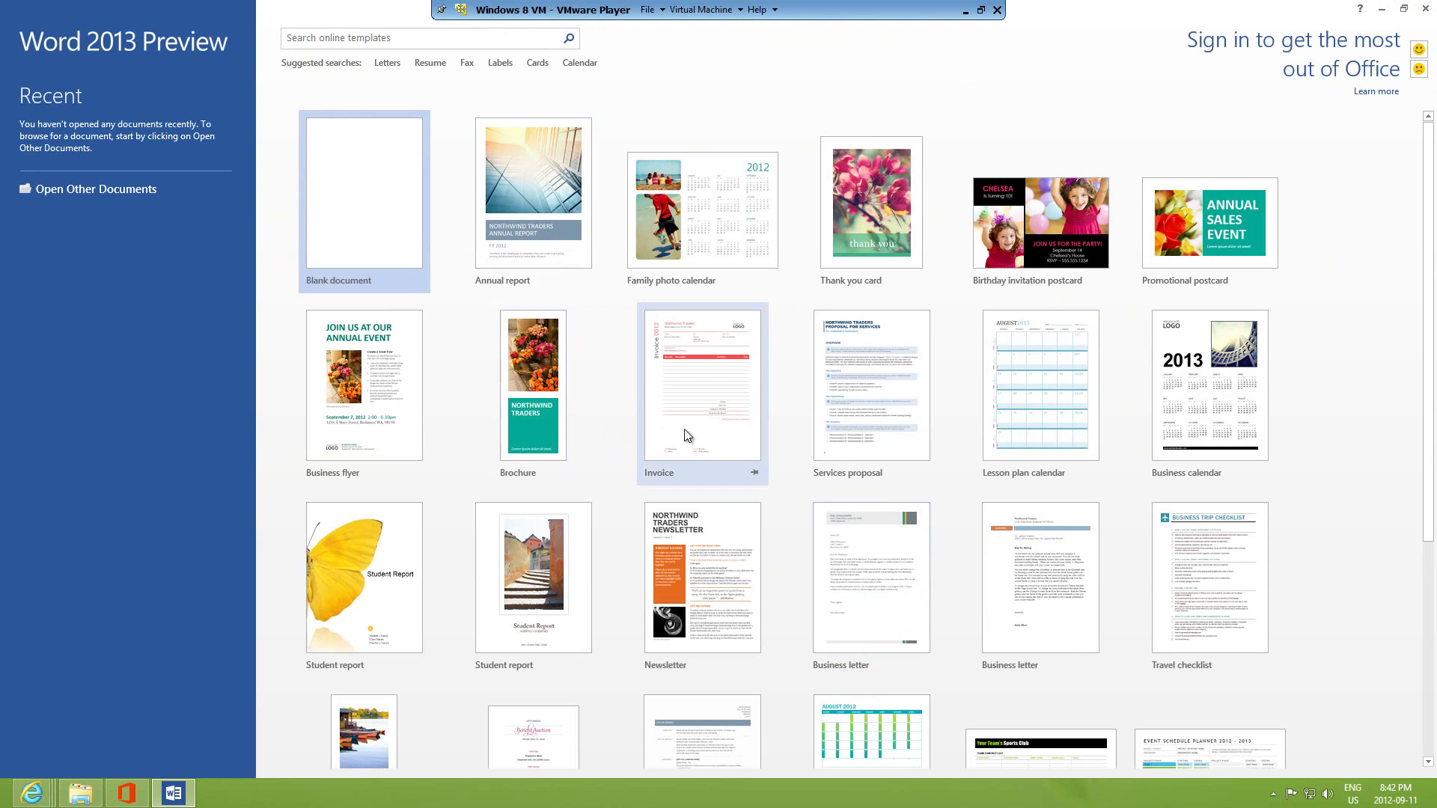
pyautogui.scroll(-3, 685, 429)
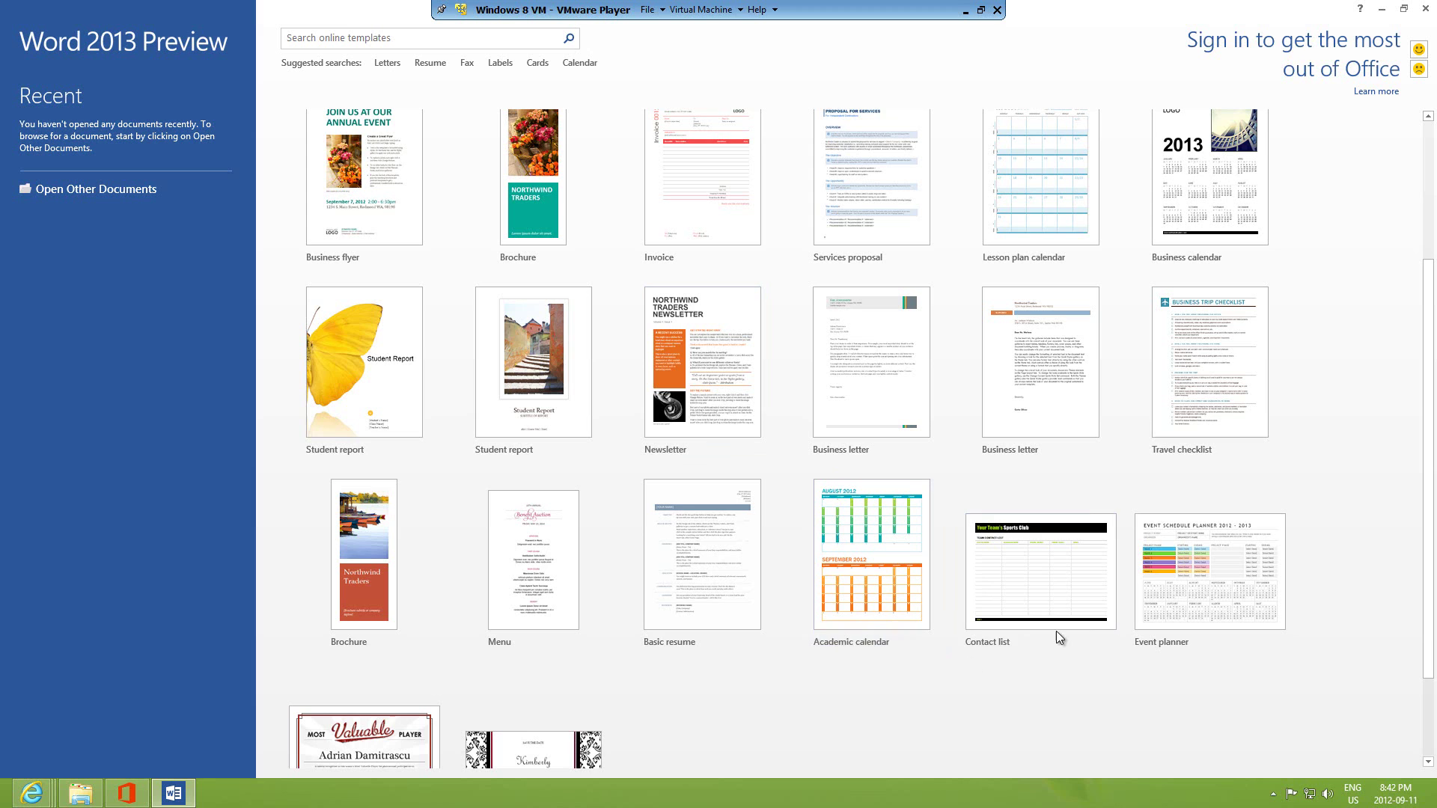
pyautogui.scroll(-2, 1123, 629)
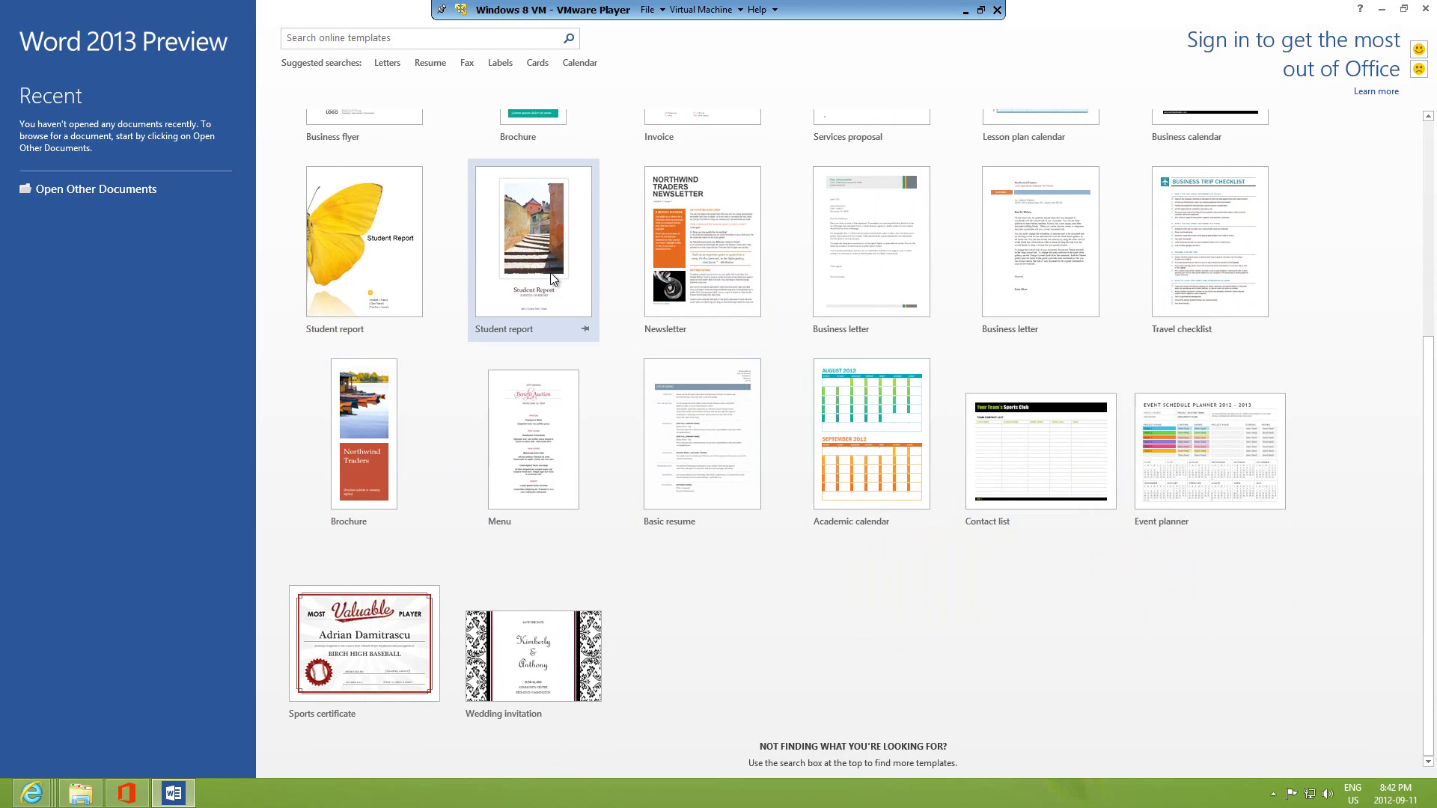
pyautogui.scroll(2, 390, 292)
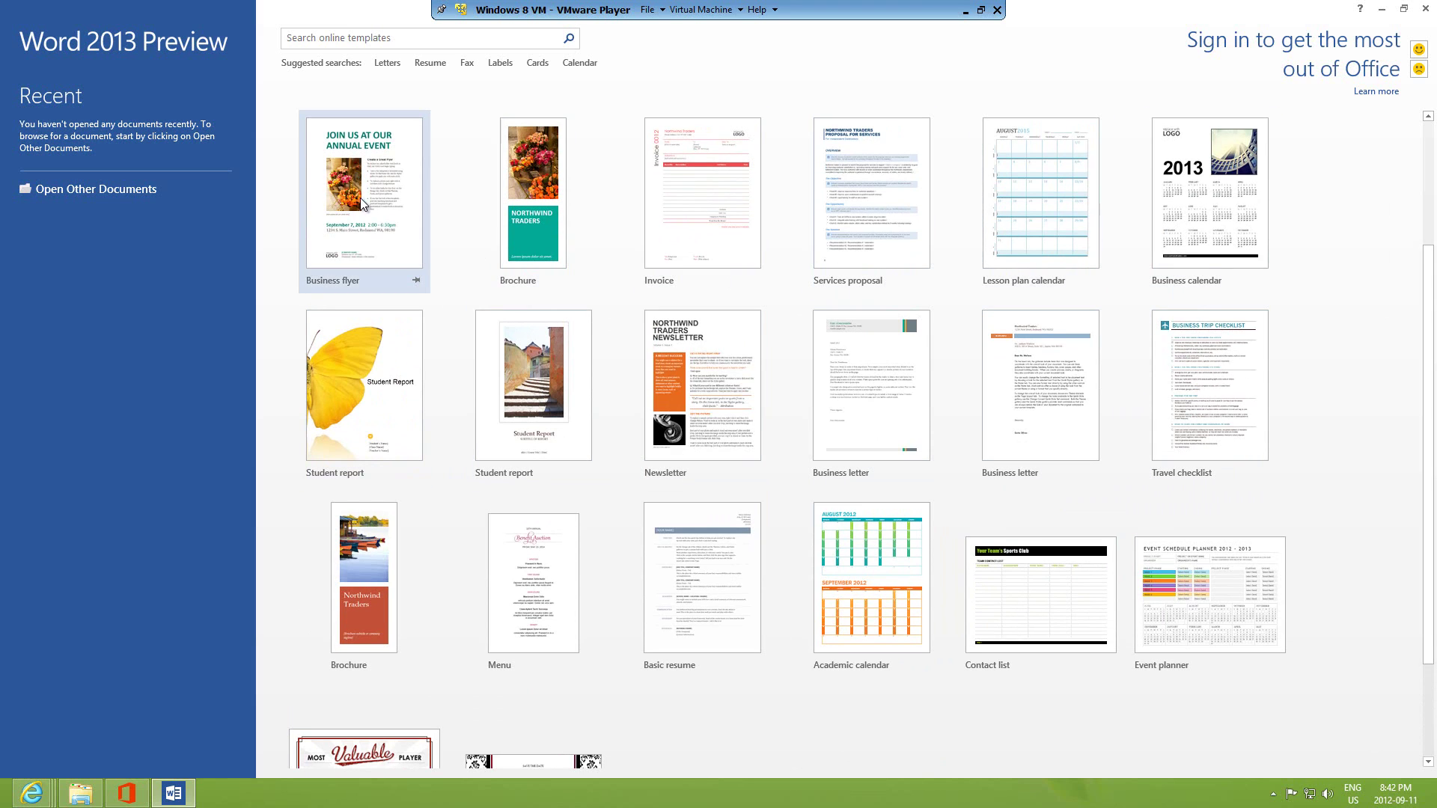
pyautogui.scroll(-1, 518, 580)
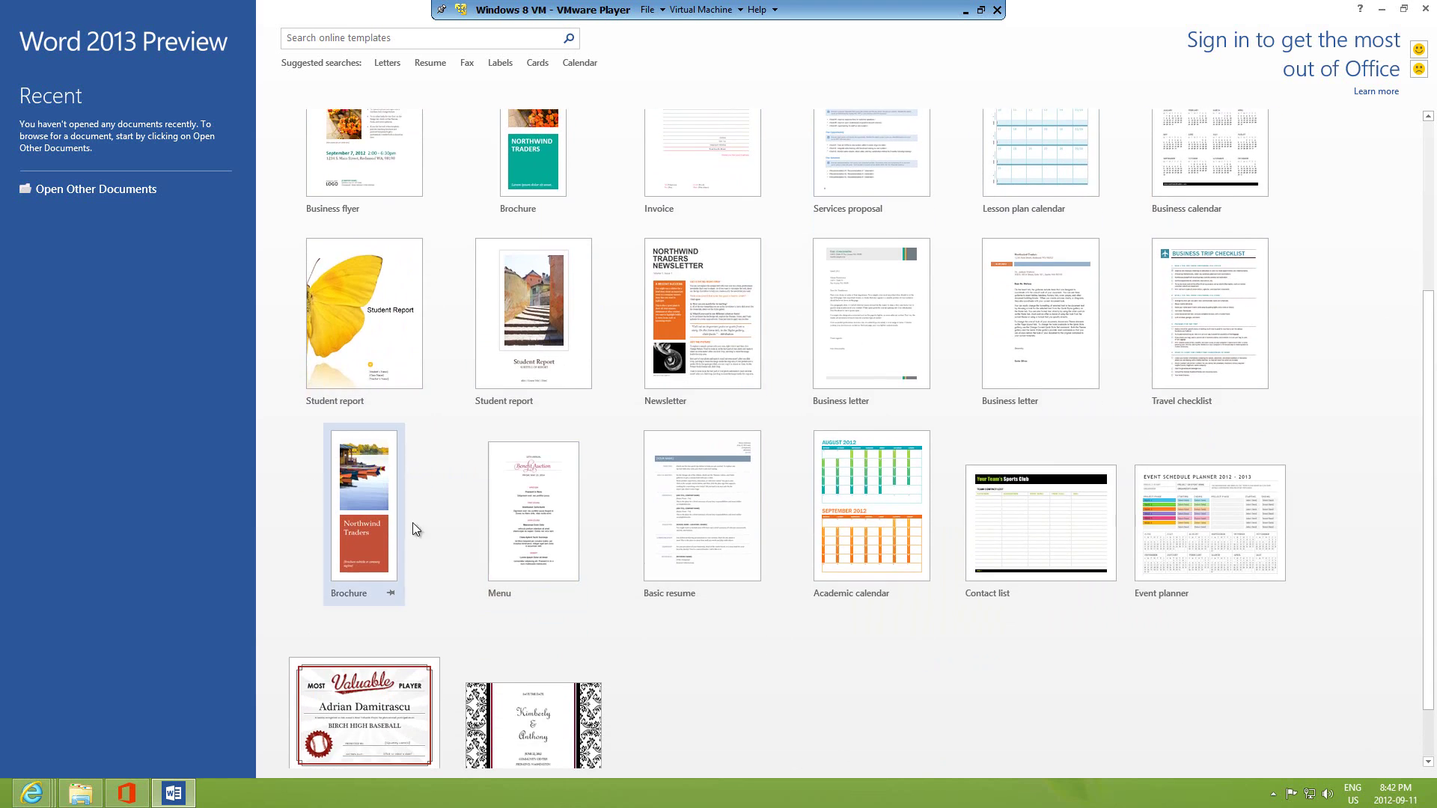
pyautogui.click(379, 525)
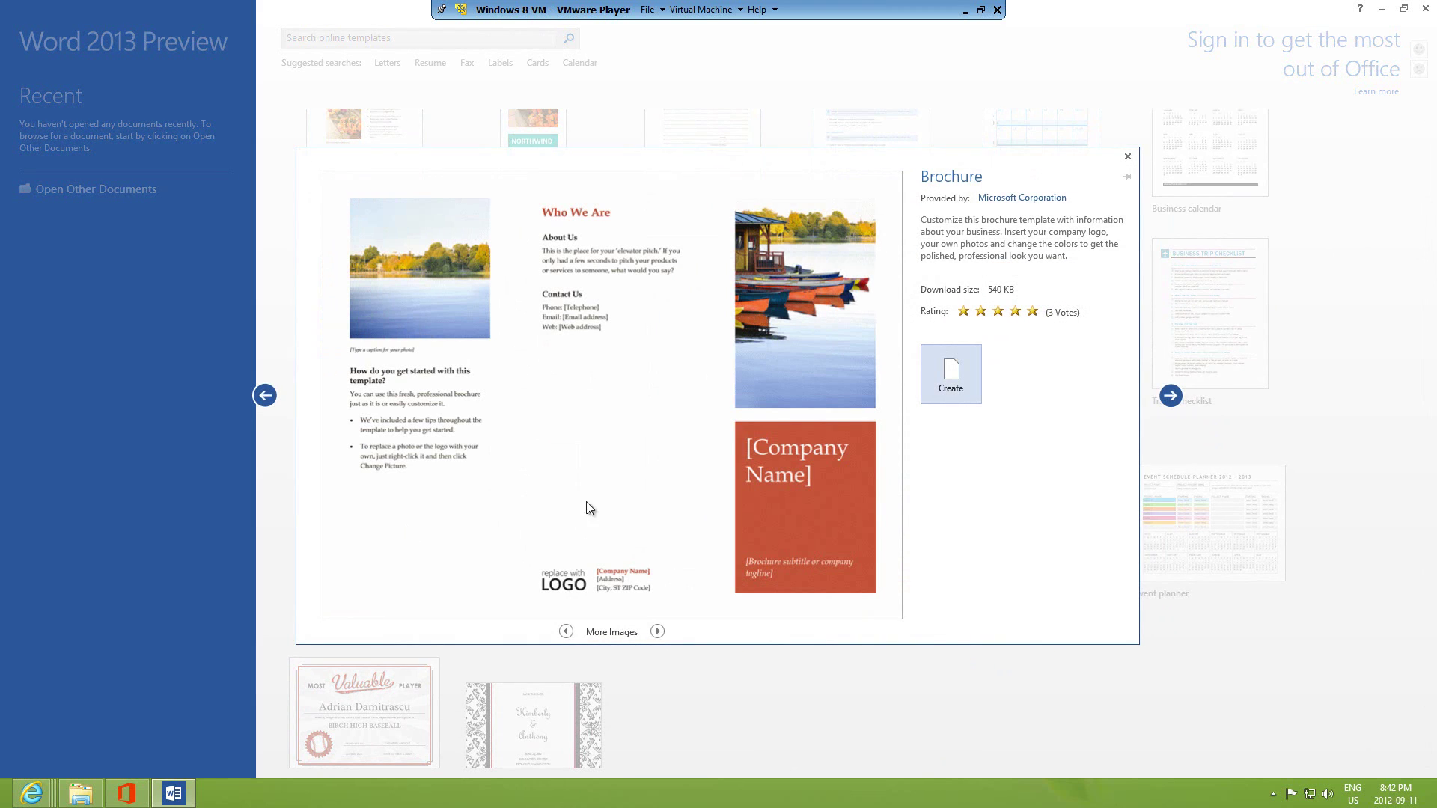
# Step: Create a brochure document from the template, select some About Us text, and show FILE > Info
pyautogui.click(952, 372)
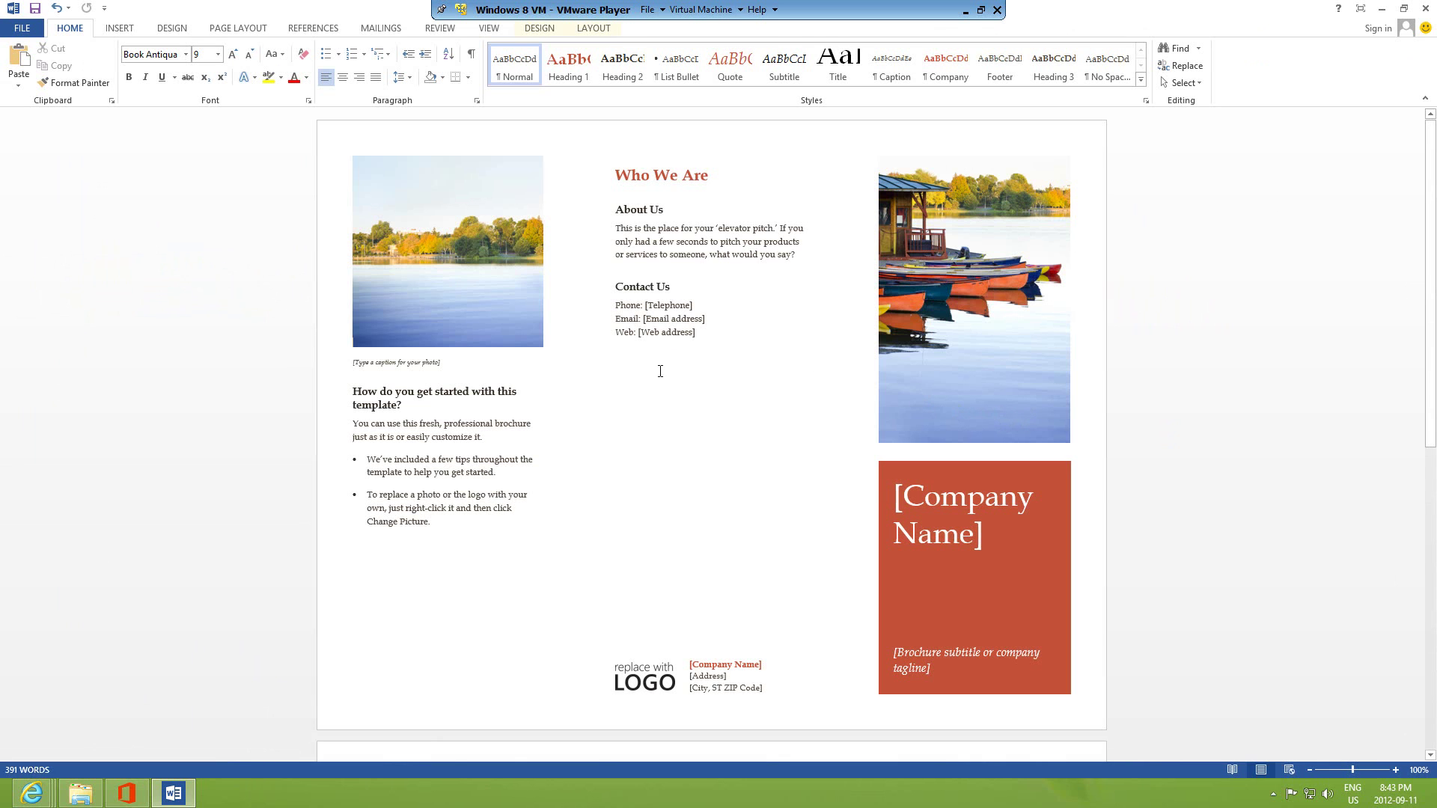
pyautogui.scroll(-3, 678, 457)
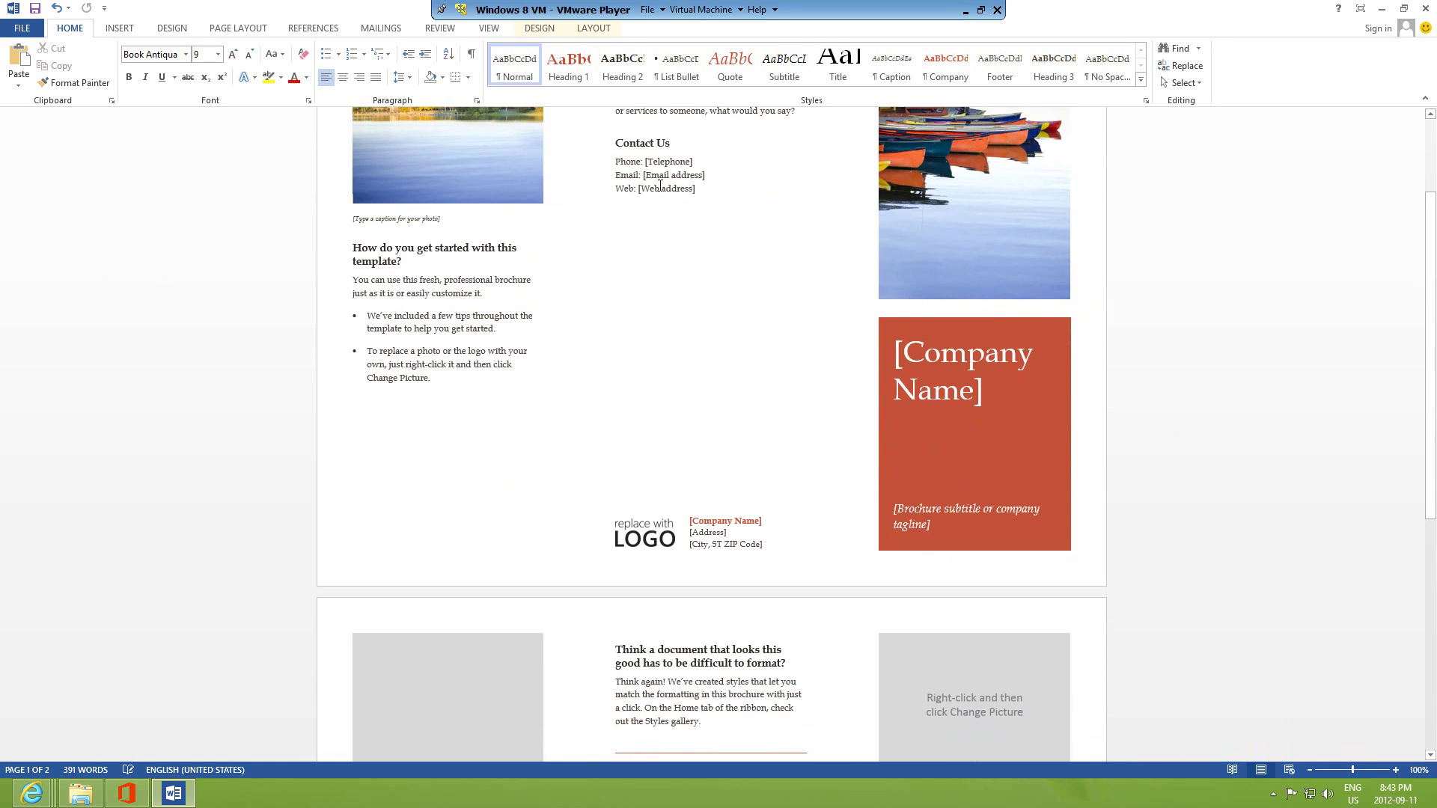
pyautogui.scroll(3, 678, 456)
pyautogui.click(658, 228)
pyautogui.keyDown('shift'); pyautogui.click(732, 255); pyautogui.keyUp('shift')
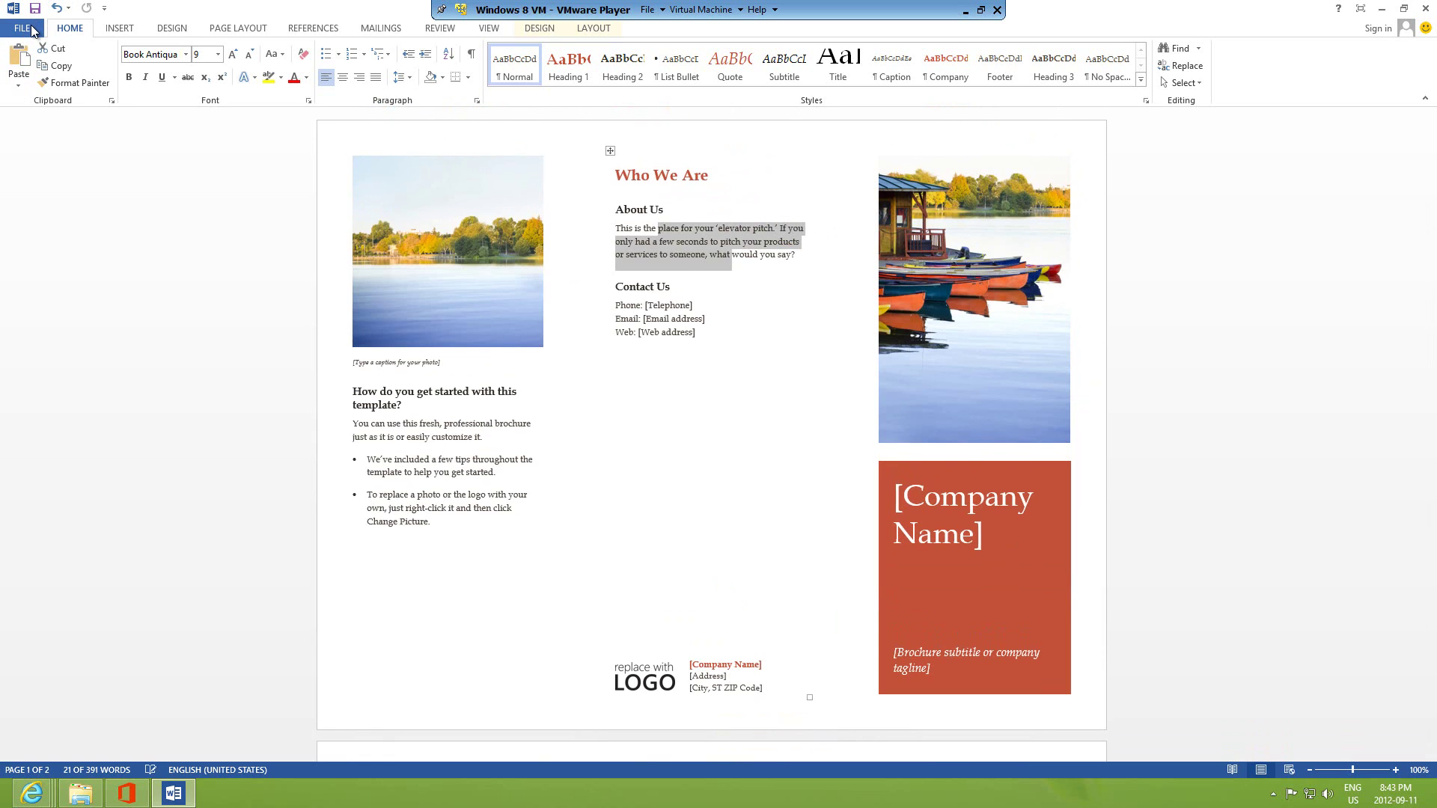
pyautogui.scroll(-8, 632, 479)
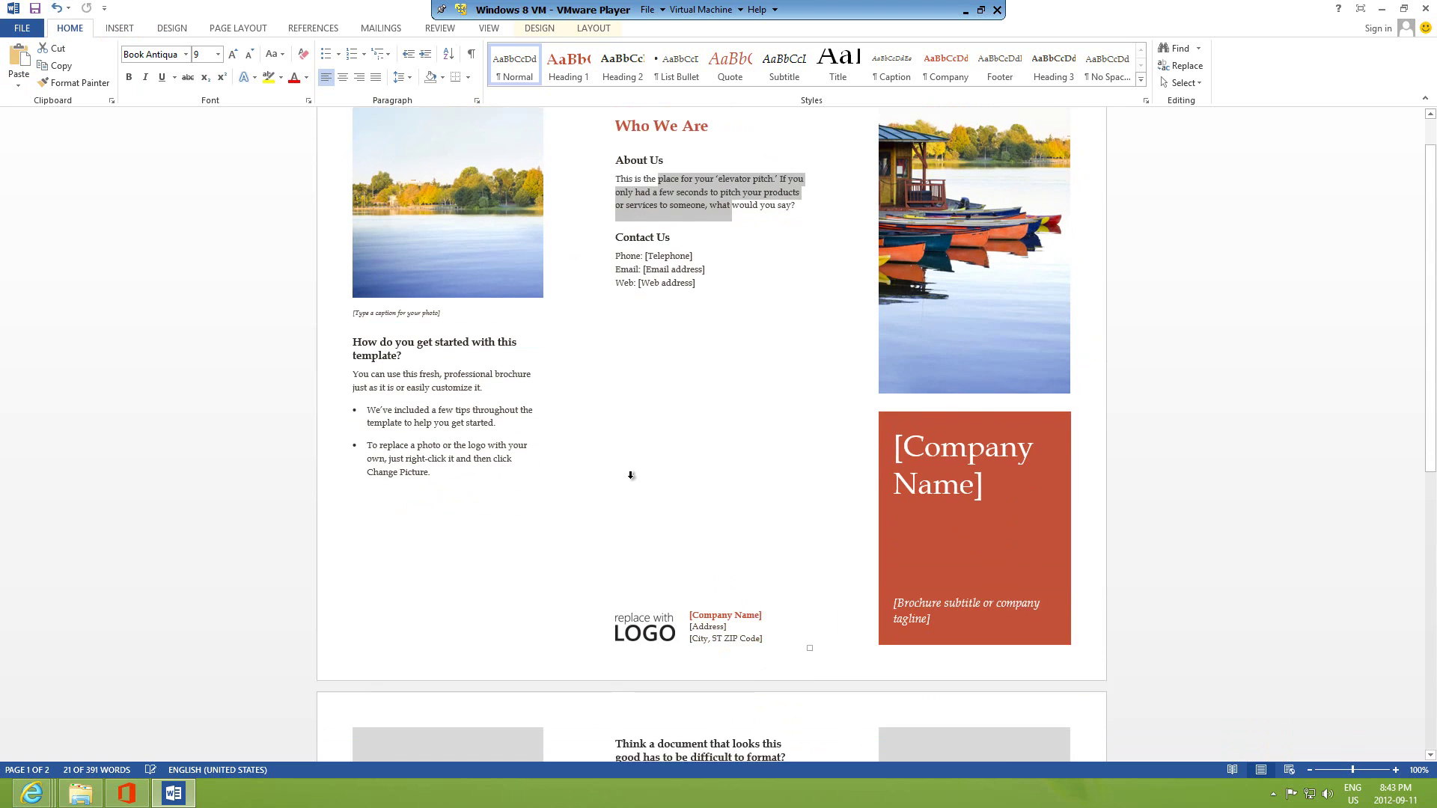
pyautogui.scroll(8, 632, 479)
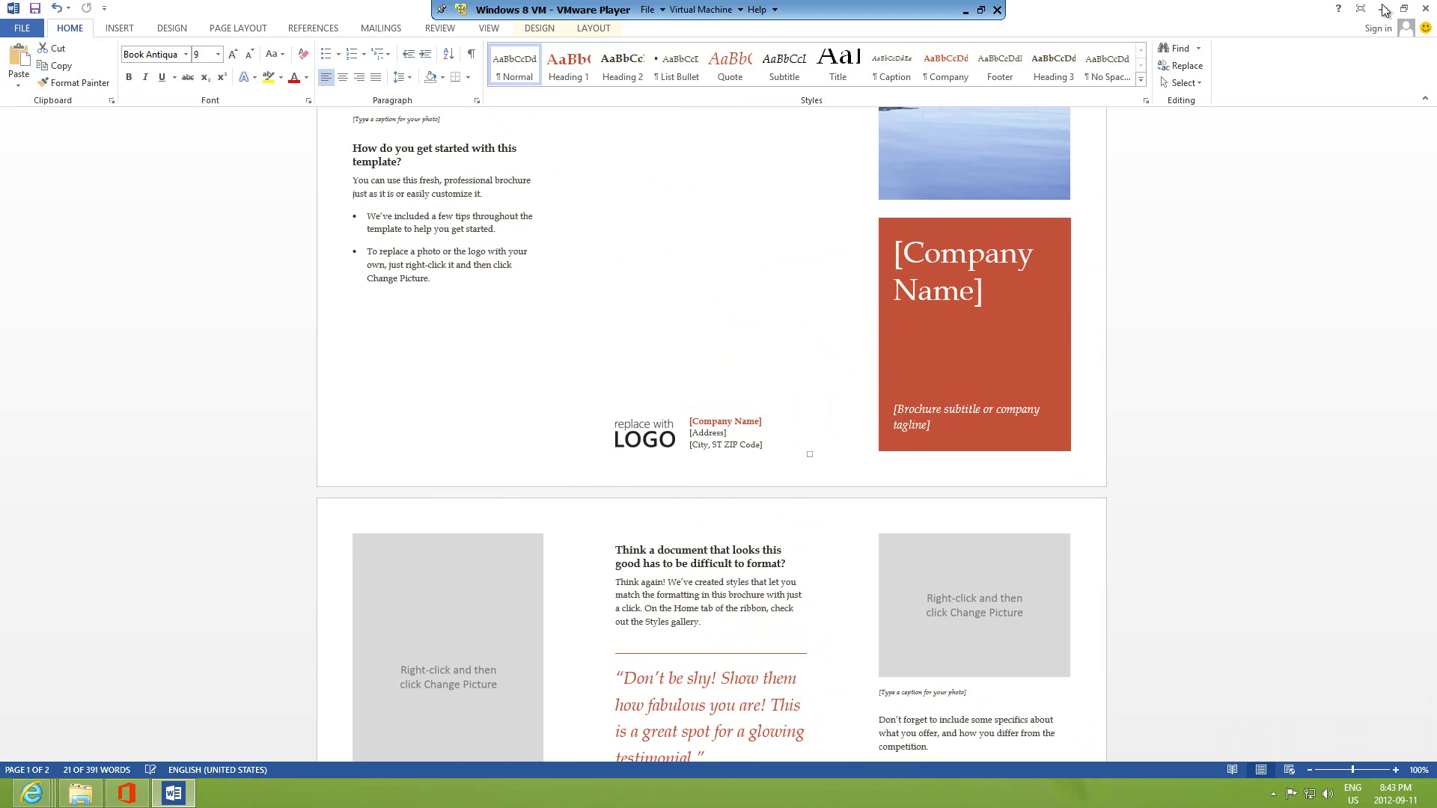
pyautogui.hotkey('alt', 'f')
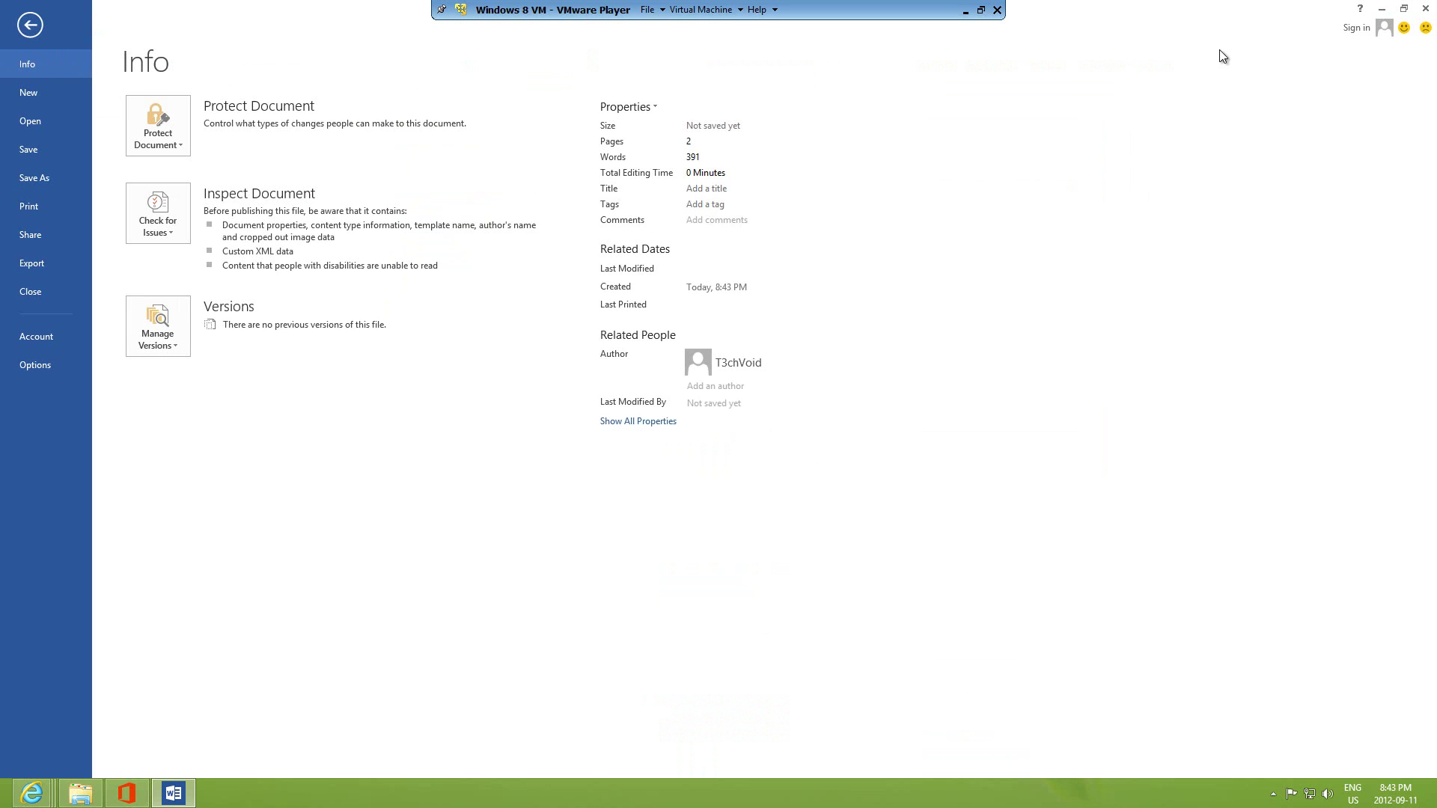
# Step: Minimize Word, window the VMware Player virtual machine, then return it to full screen
pyautogui.click(1382, 9)
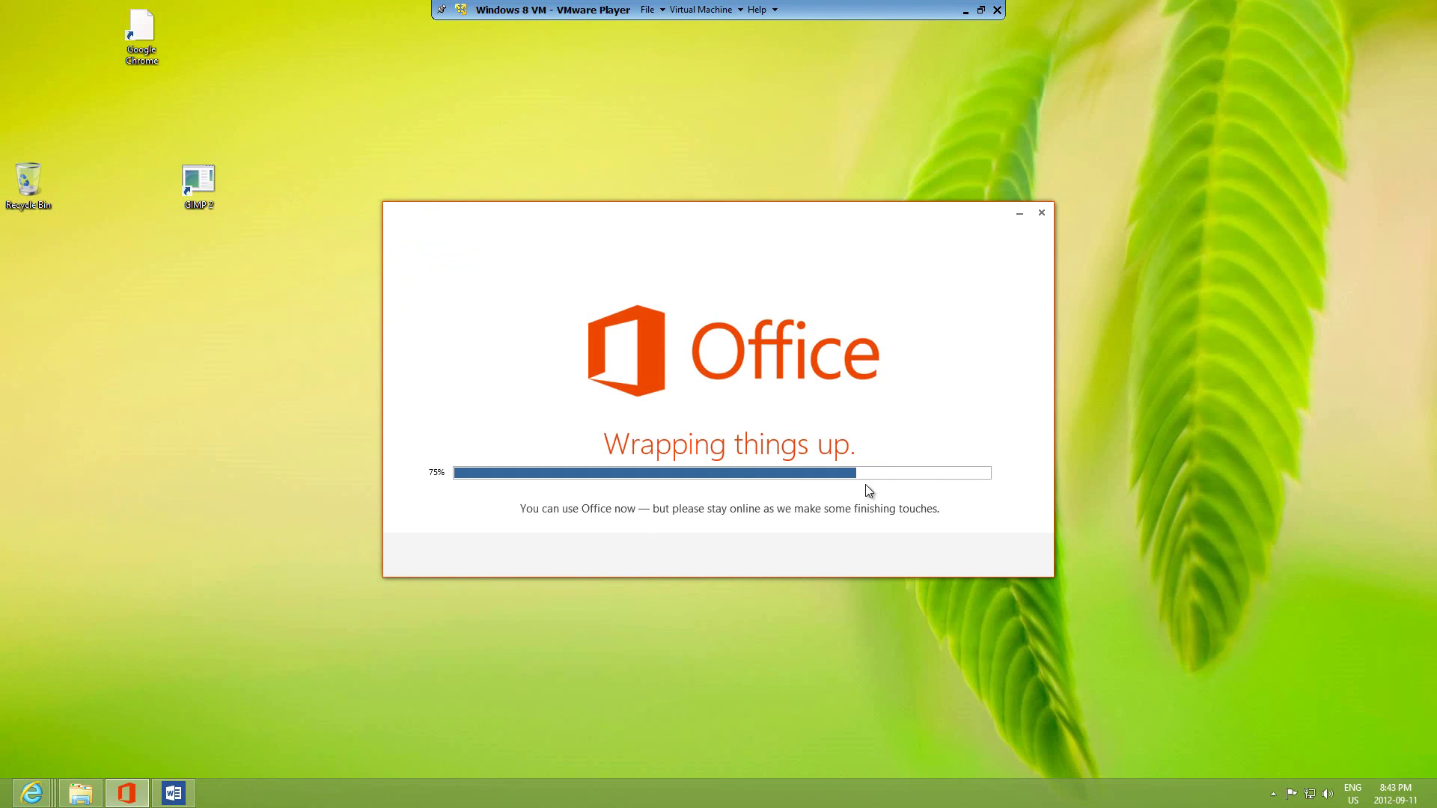
pyautogui.click(981, 12)
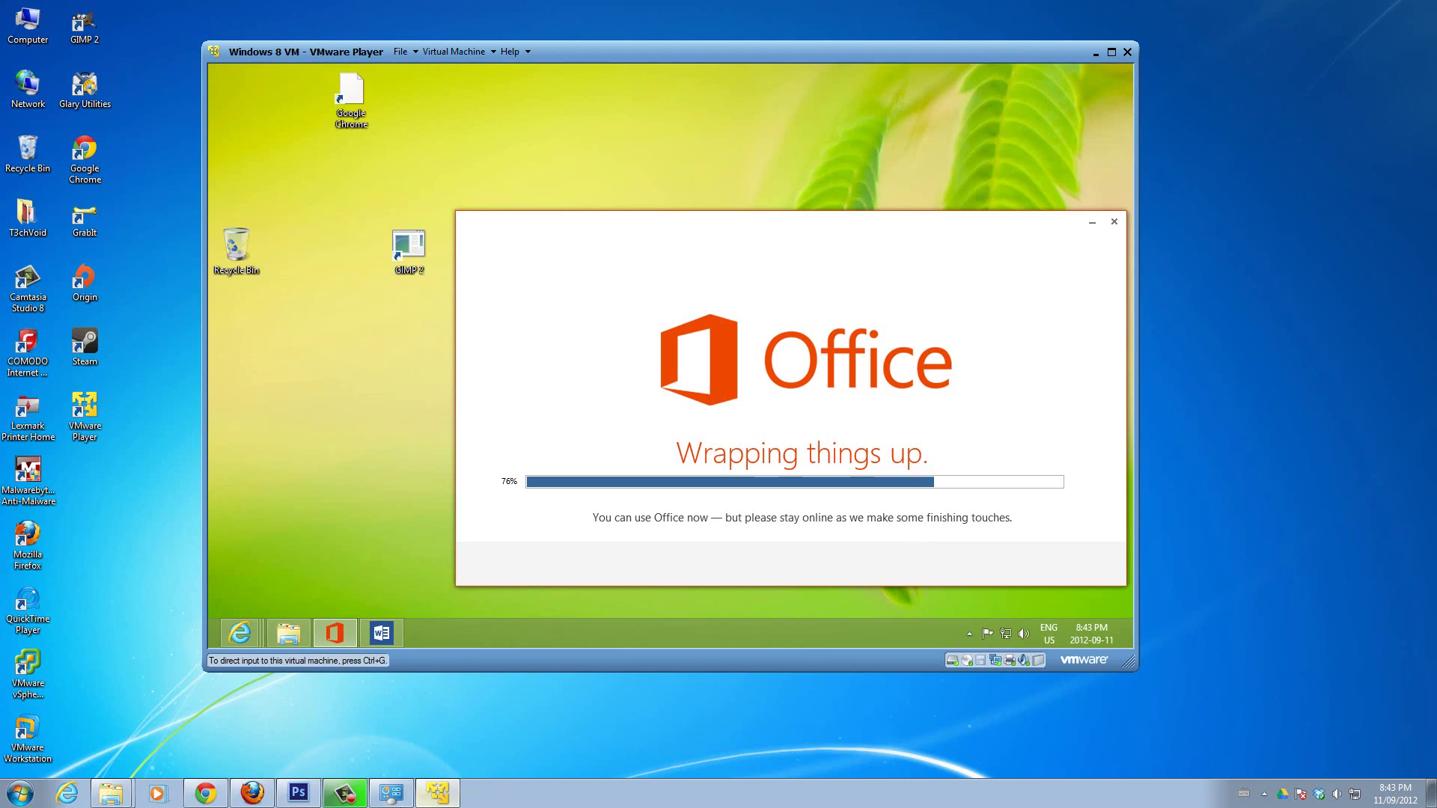
pyautogui.click(486, 797)
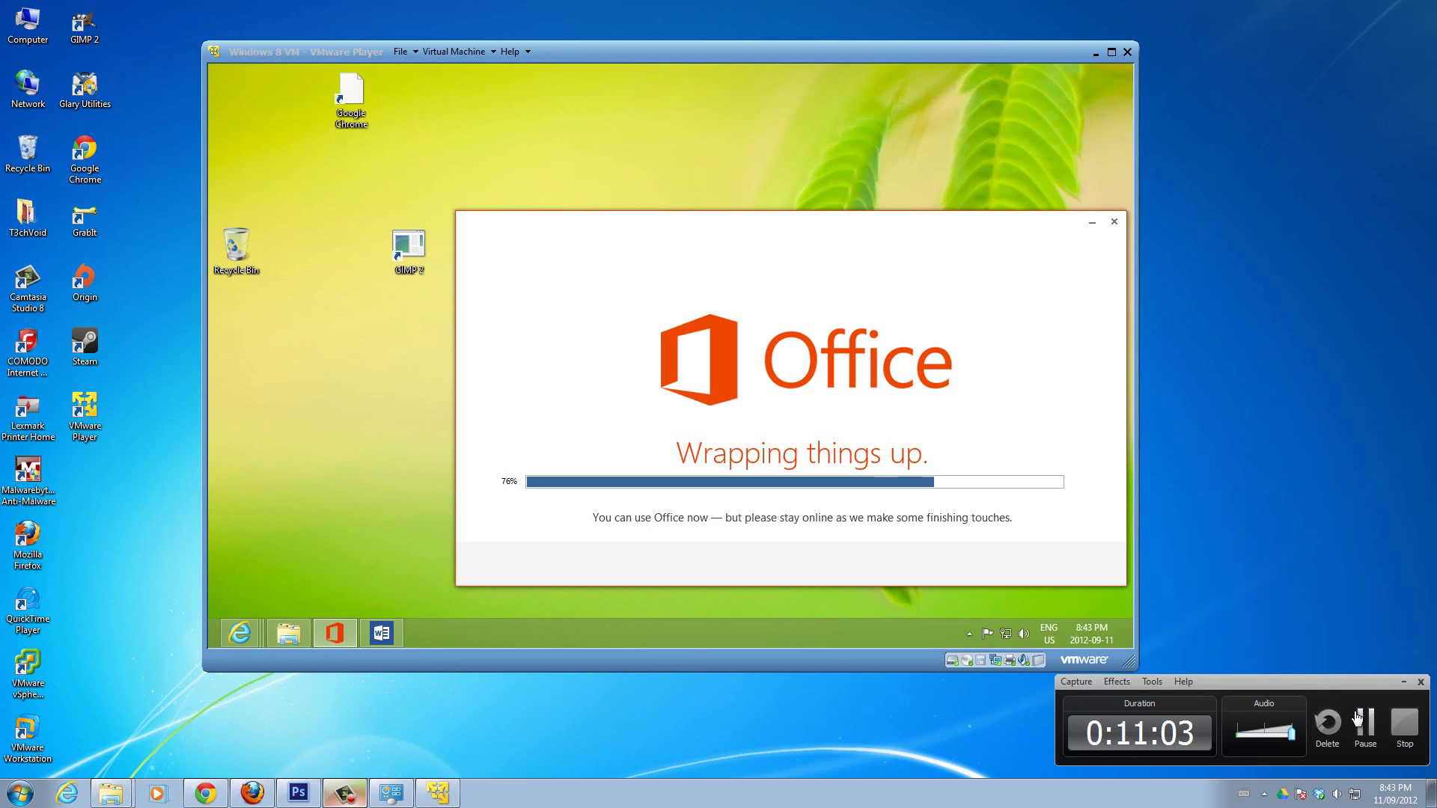
pyautogui.click(1357, 717)
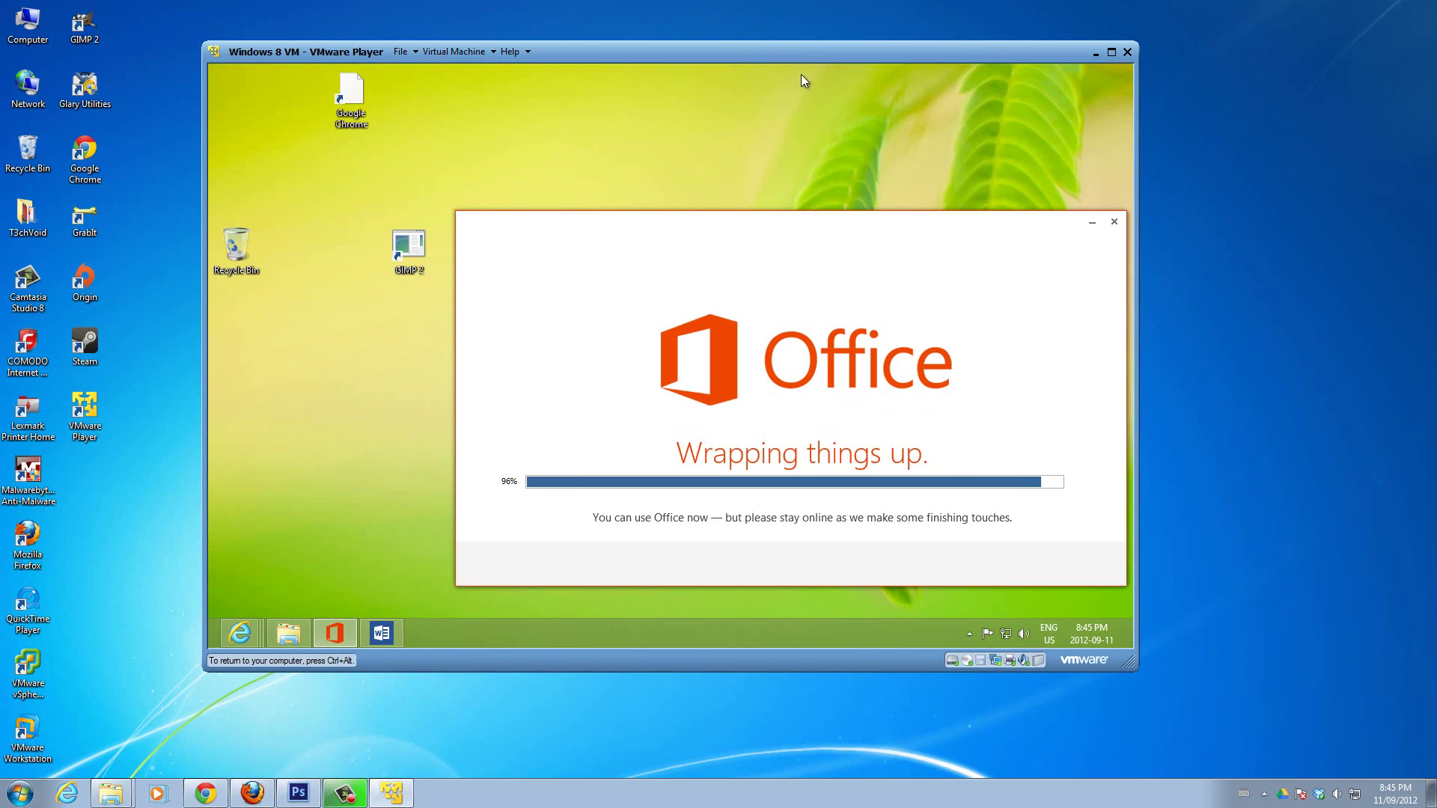
pyautogui.doubleClick(807, 52)
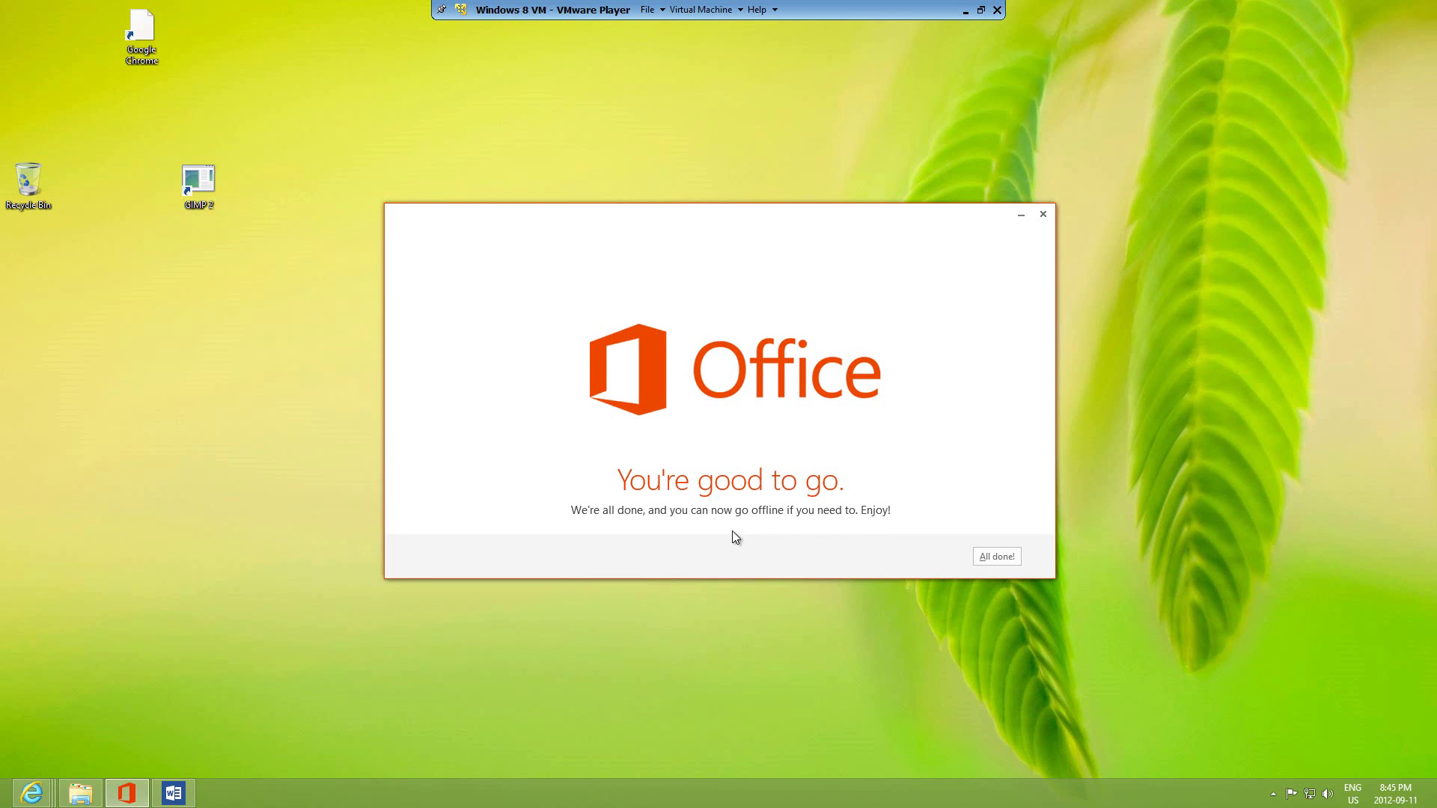
# Step: Finish Office setup with 'All done!', return to the Start screen, and exit VM full screen
pyautogui.click(1015, 557)
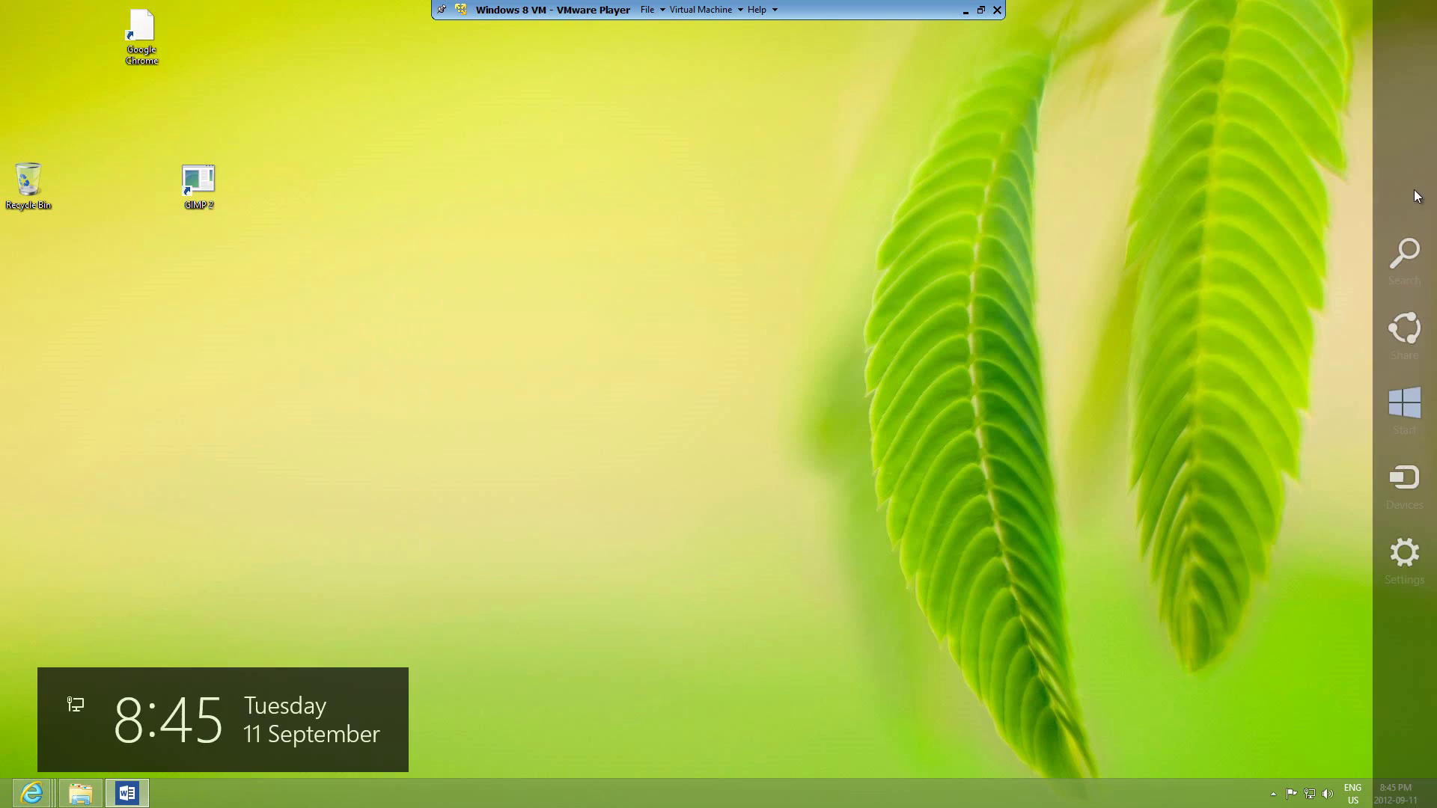
pyautogui.click(1410, 405)
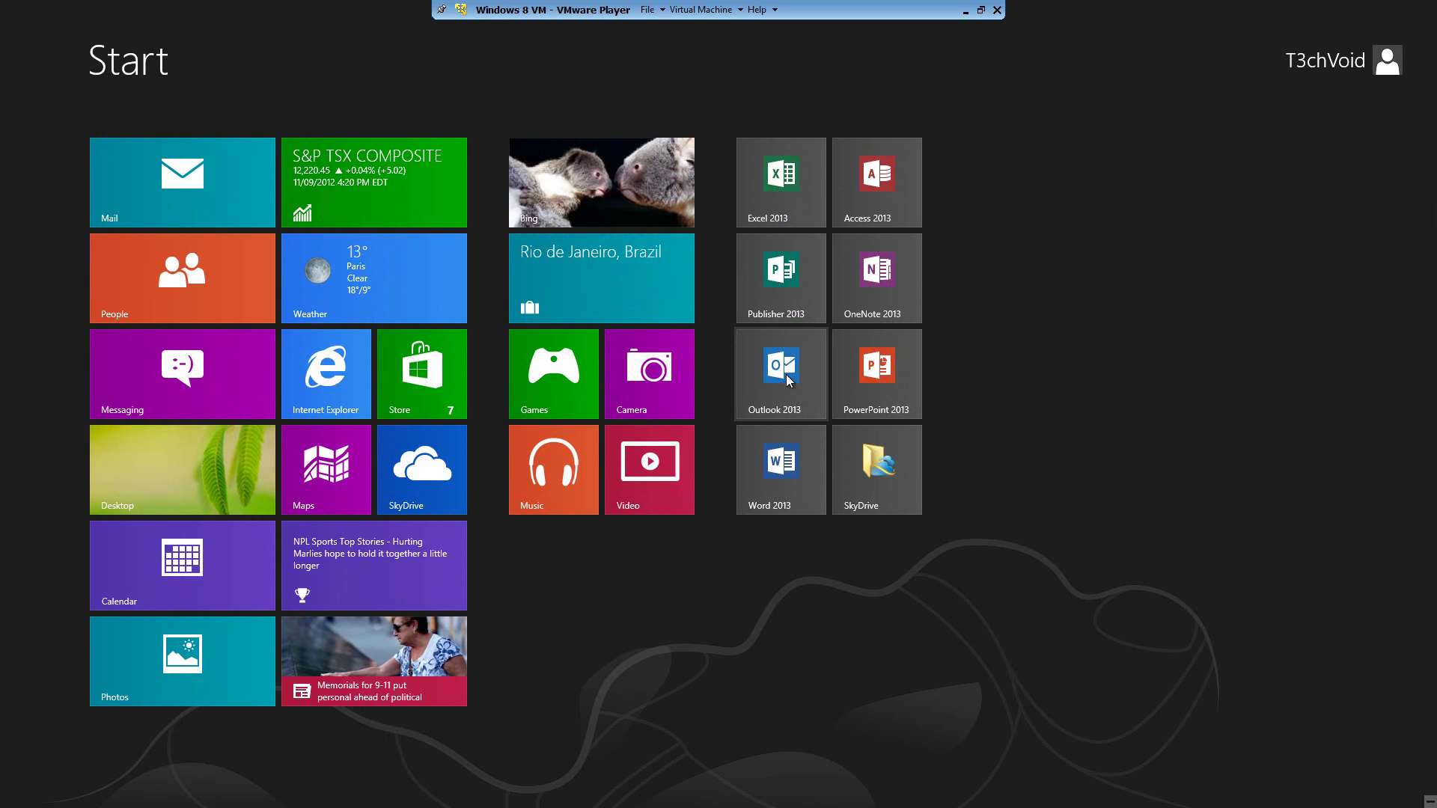
pyautogui.click(978, 13)
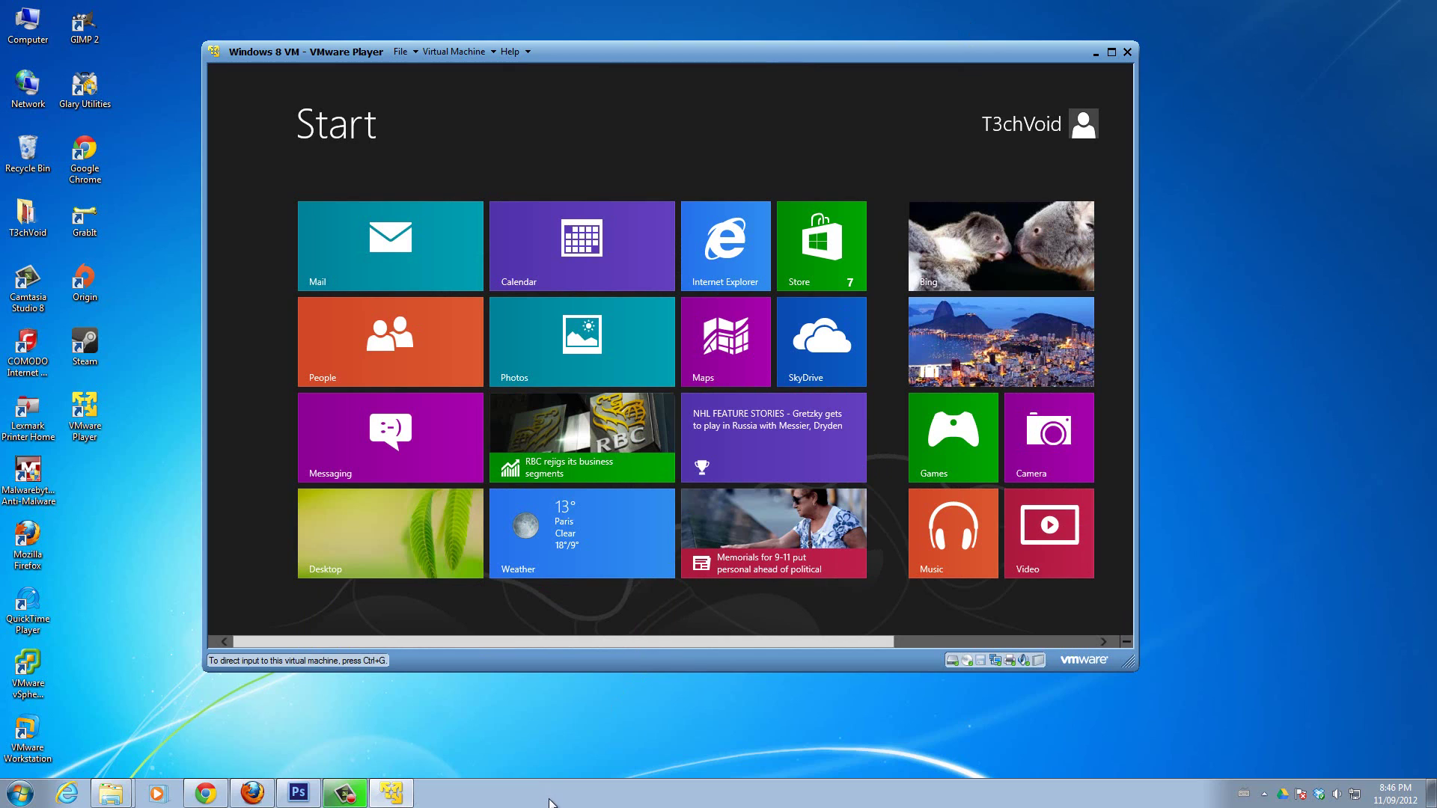